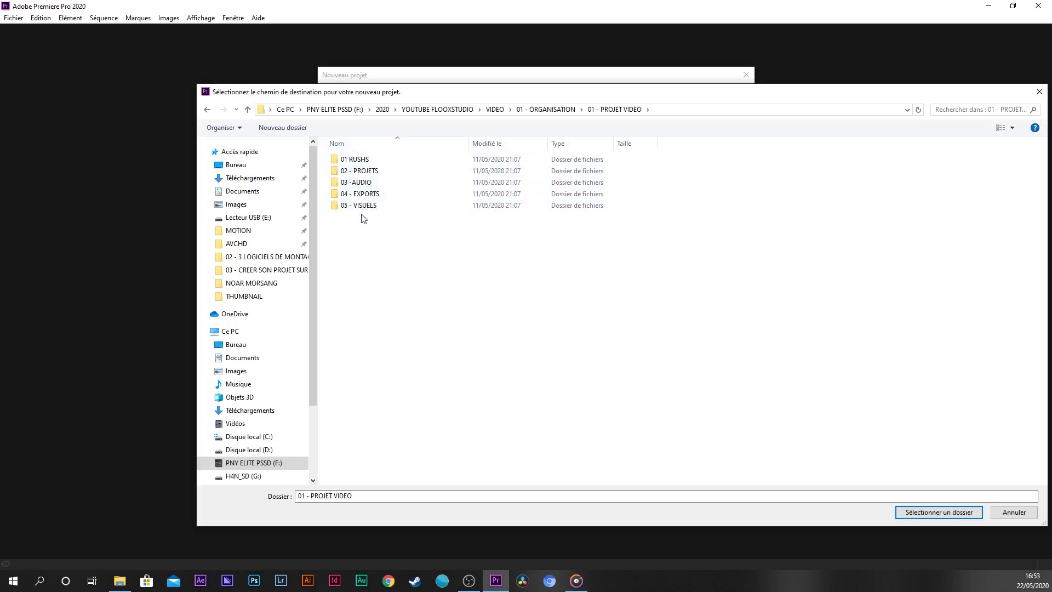
# - Set the new project's location to the 02 - PROJETS folder inside 01 - PROJET VIDEO
pyautogui.doubleClick(367, 171)
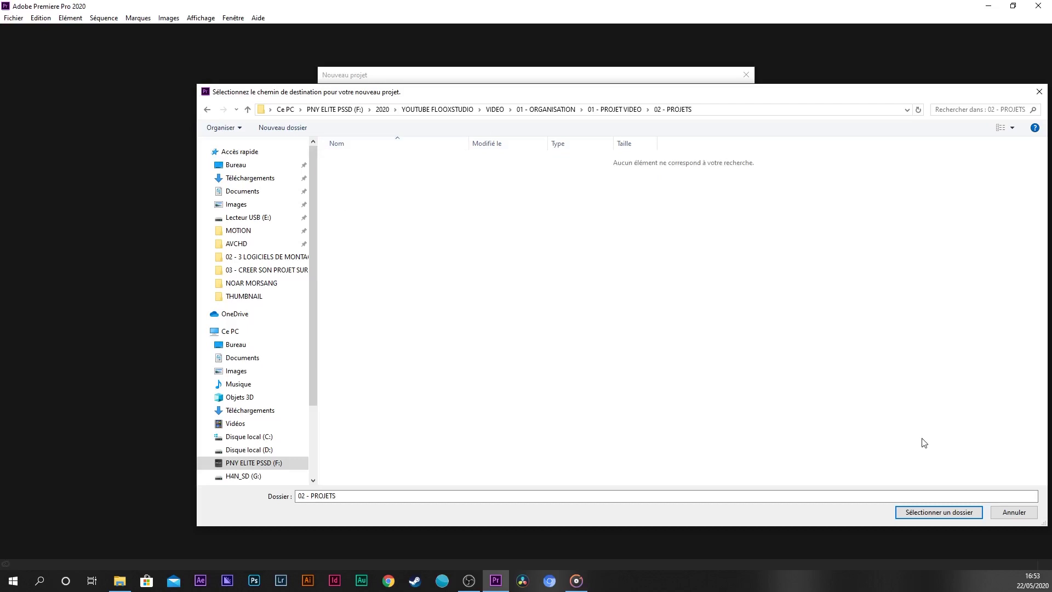
pyautogui.click(953, 513)
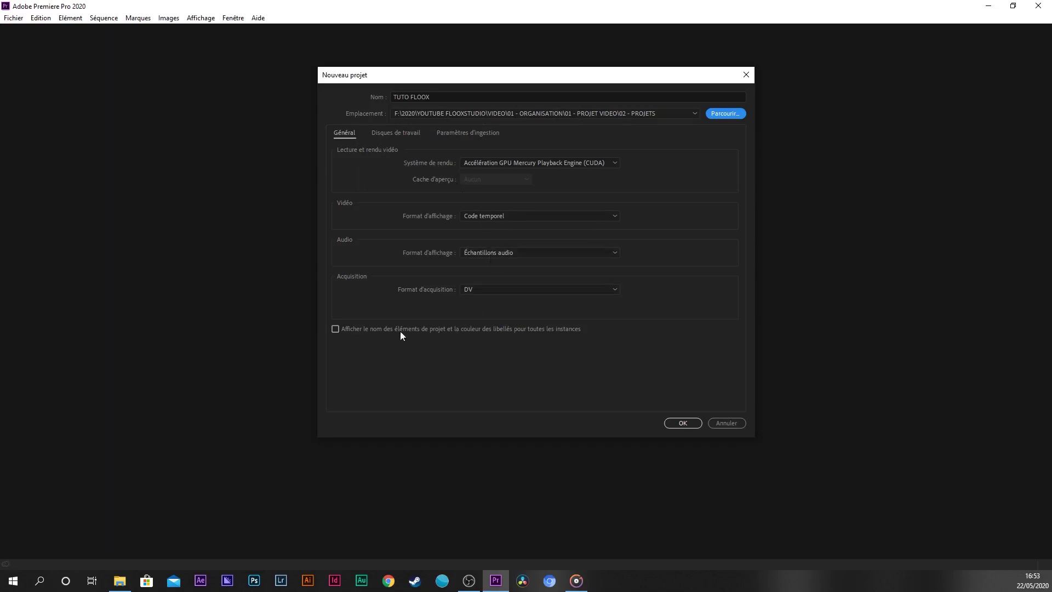
# - Set the captured video scratch disk to 2020\YOUTUBE FLOOXSTUDIO\VIDEO\01 - ORGANISATION\01 - PROJET VIDEO\02 - PROJETS on the PNY ELITE PSSD drive
pyautogui.click(394, 133)
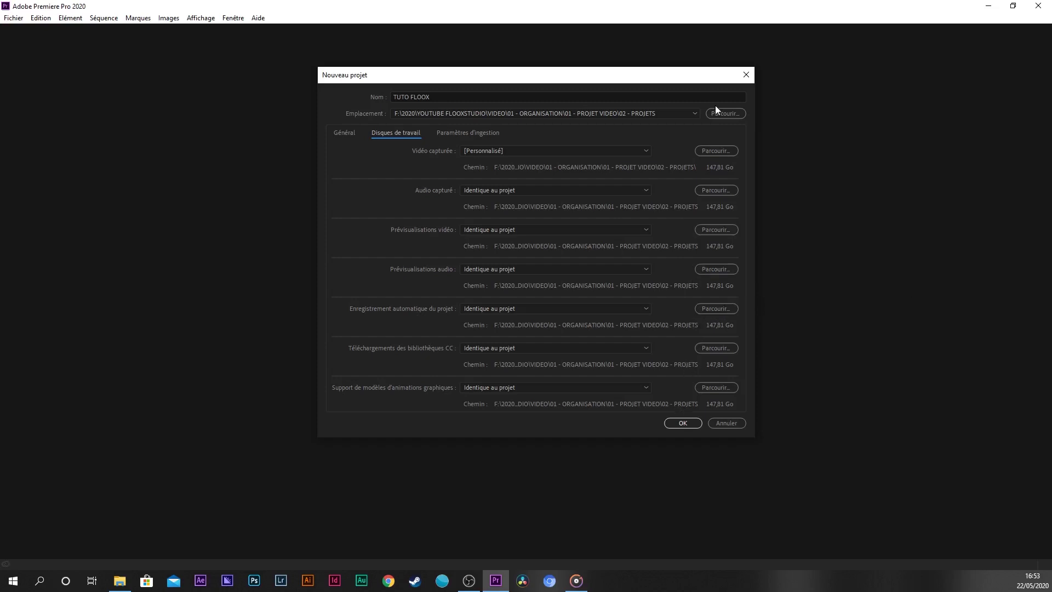
pyautogui.click(716, 154)
pyautogui.doubleClick(666, 246)
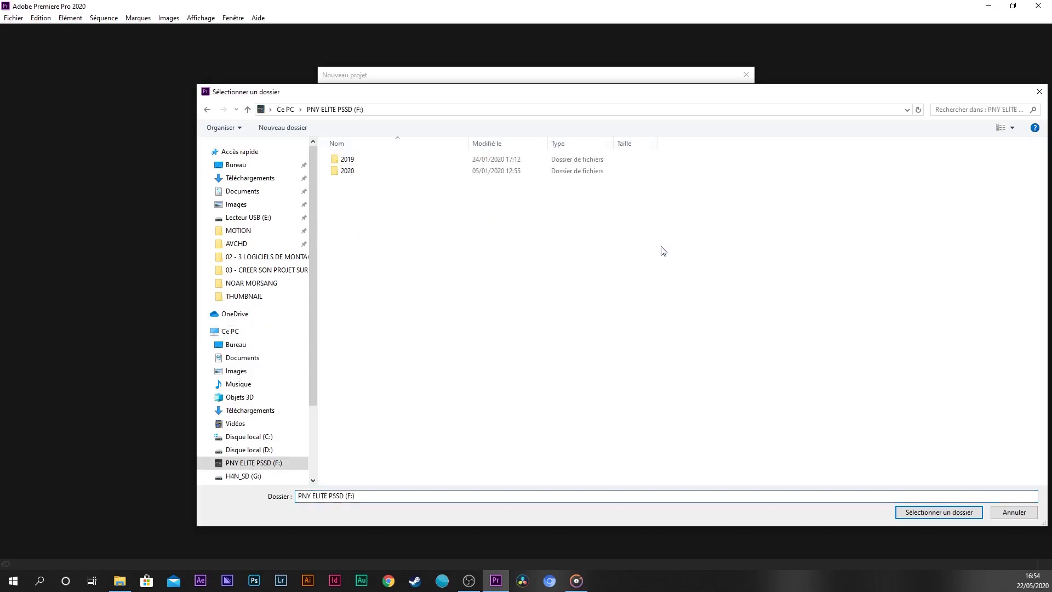
pyautogui.doubleClick(345, 172)
pyautogui.doubleClick(376, 297)
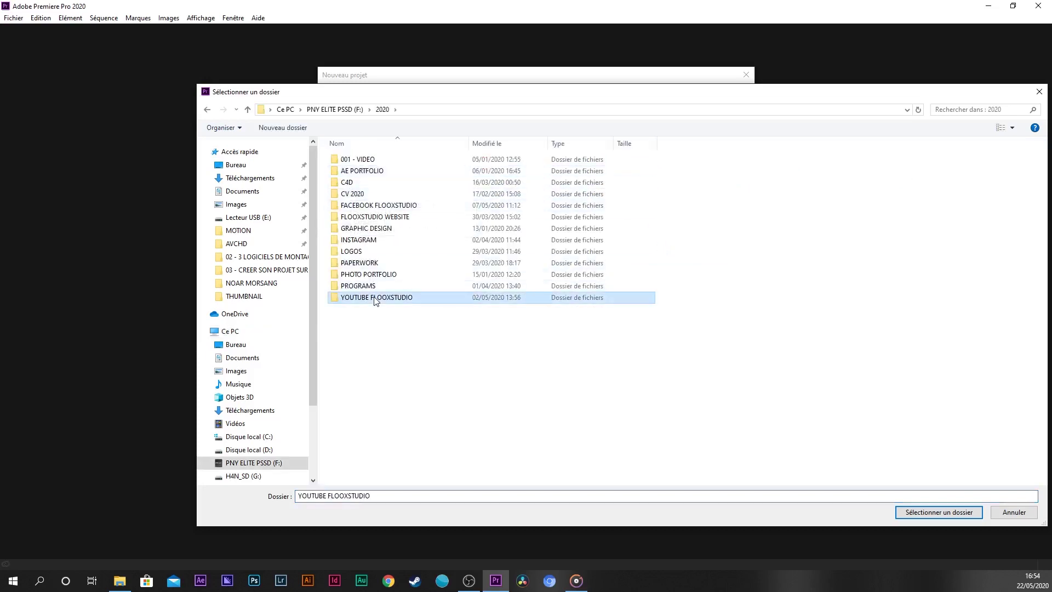
pyautogui.doubleClick(348, 239)
pyautogui.doubleClick(361, 160)
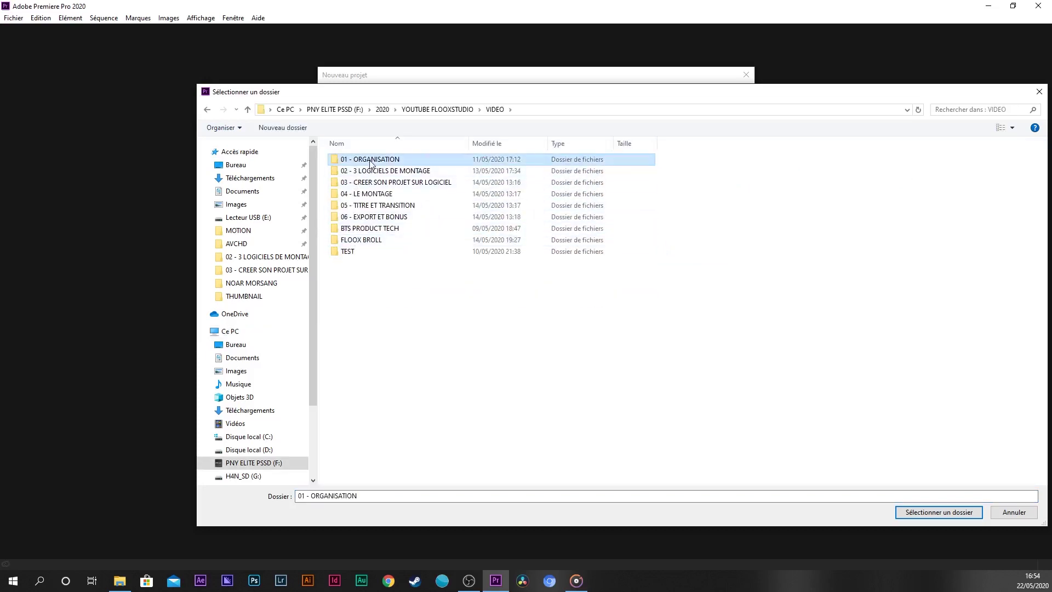
pyautogui.doubleClick(370, 161)
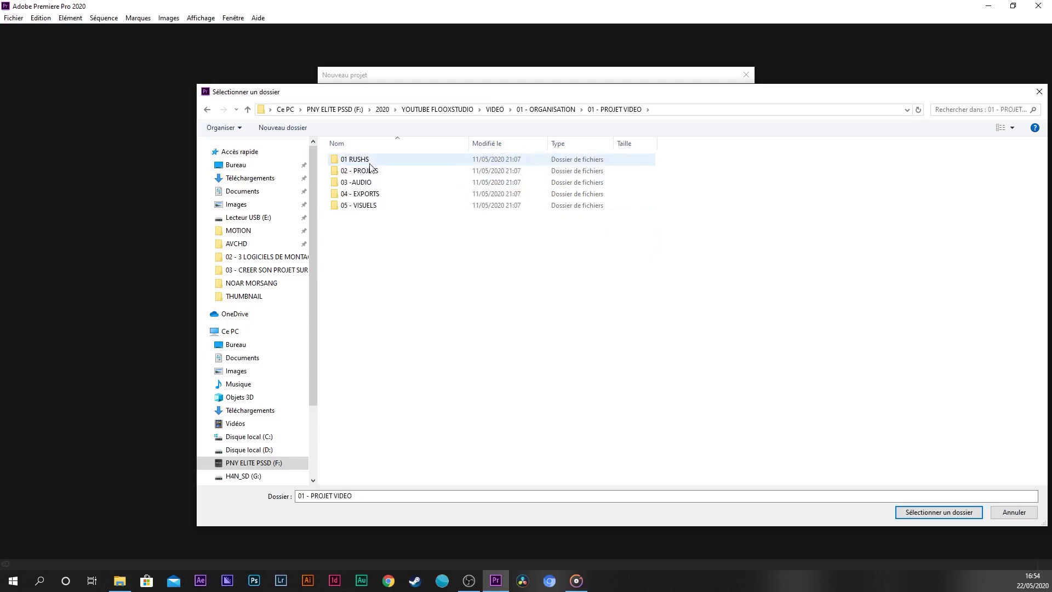
pyautogui.doubleClick(371, 171)
pyautogui.click(959, 513)
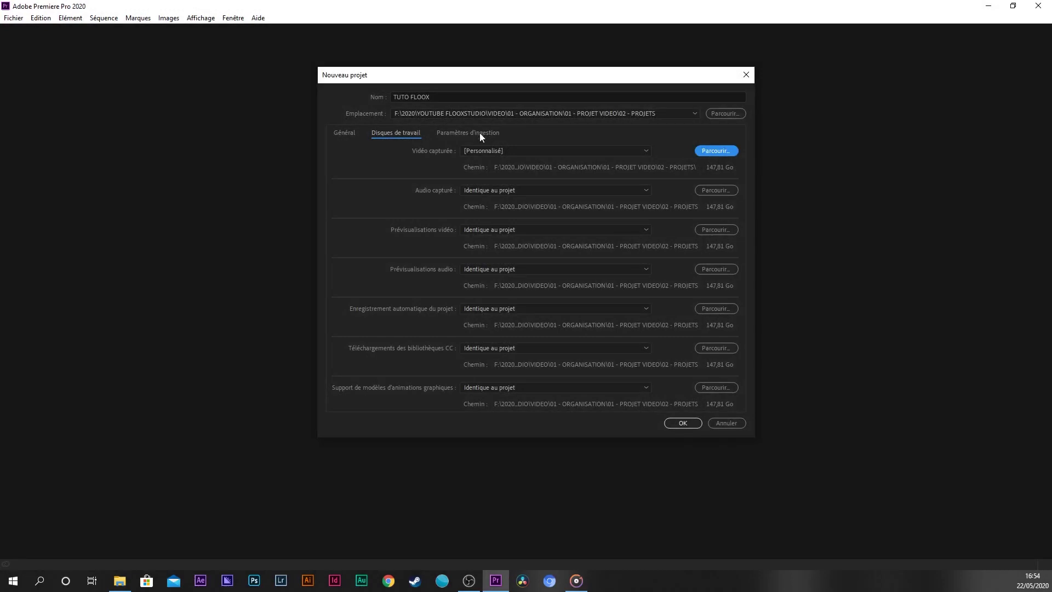
# - Check the ingest settings, leaving ingestion off, and create the TUTO FLOOX project
pyautogui.click(480, 133)
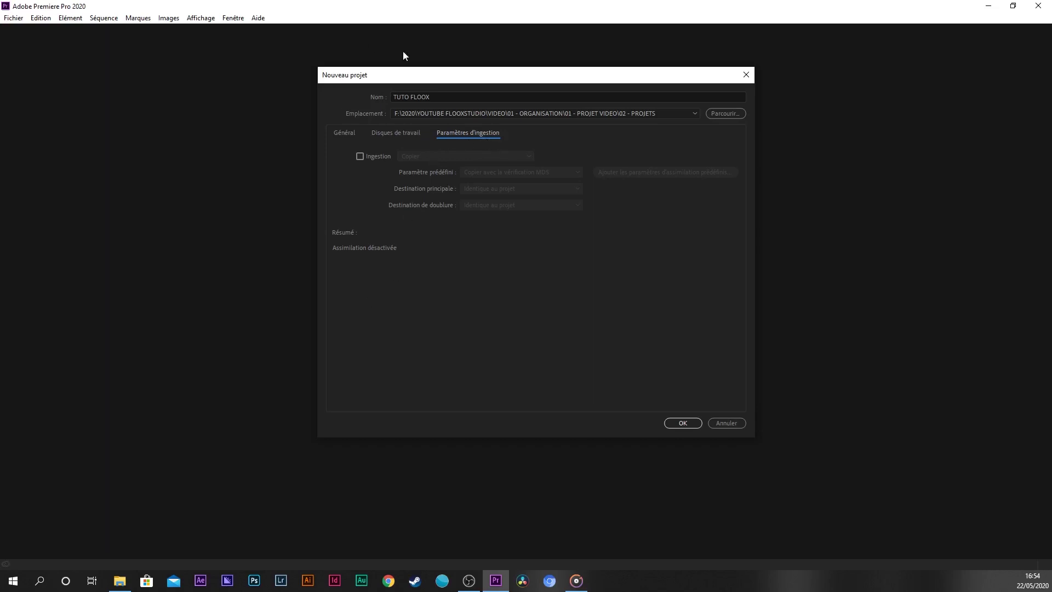
pyautogui.click(345, 133)
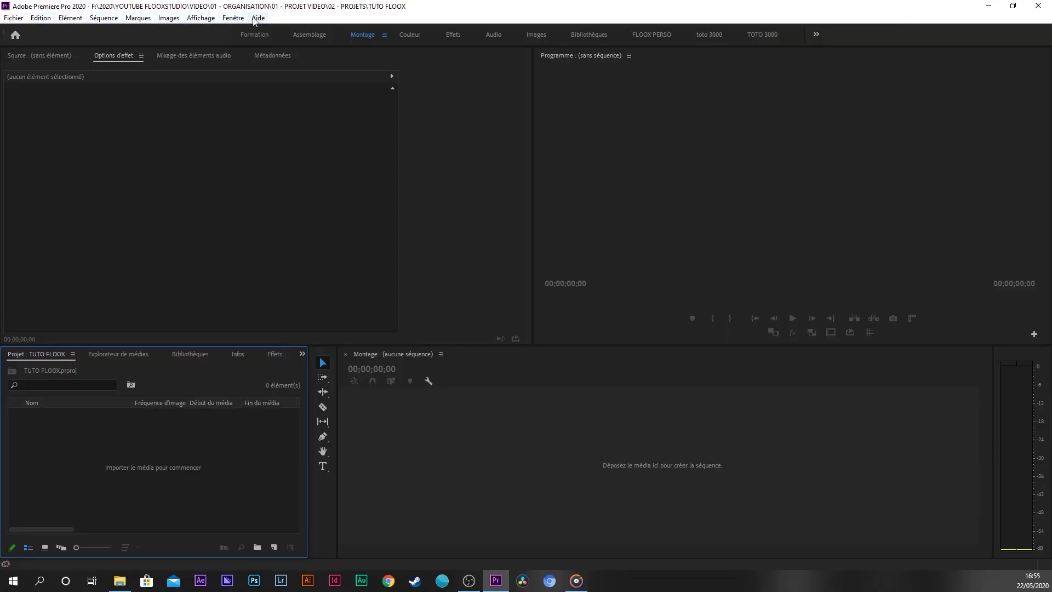
pyautogui.click(13, 18)
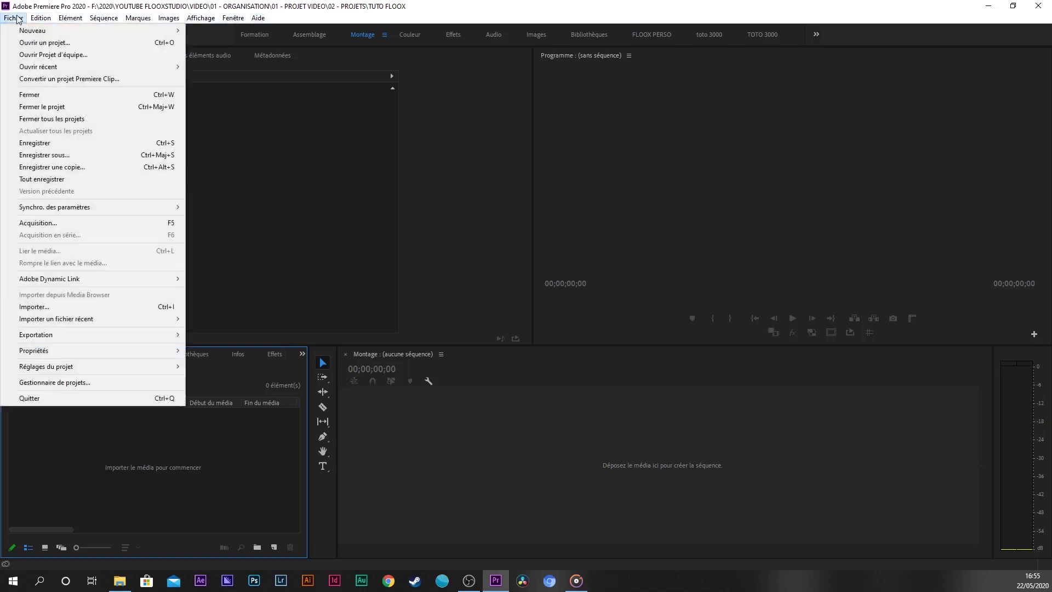
pyautogui.moveTo(32, 31)
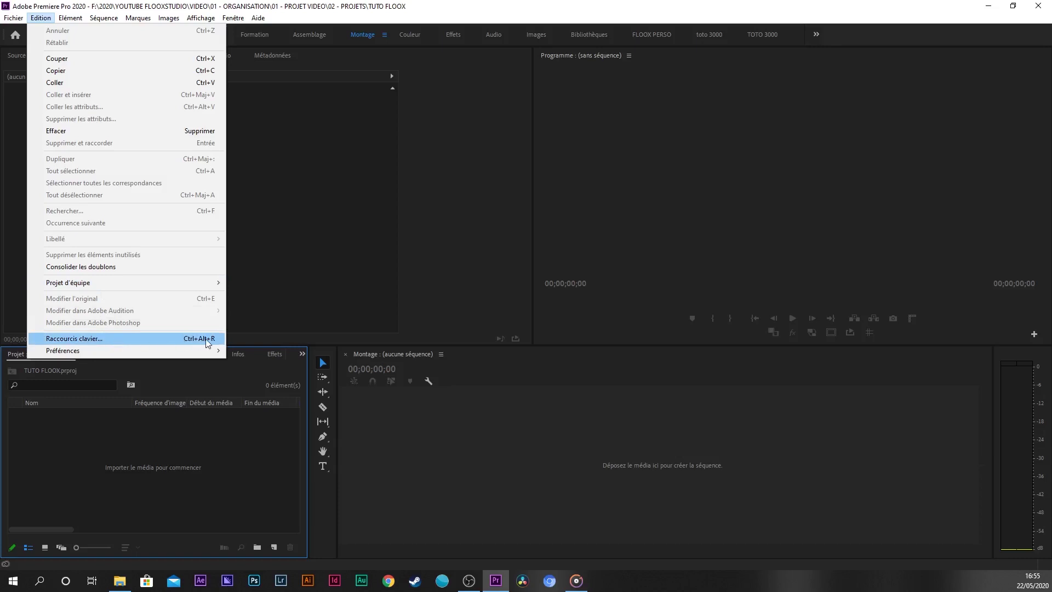
pyautogui.moveTo(131, 355)
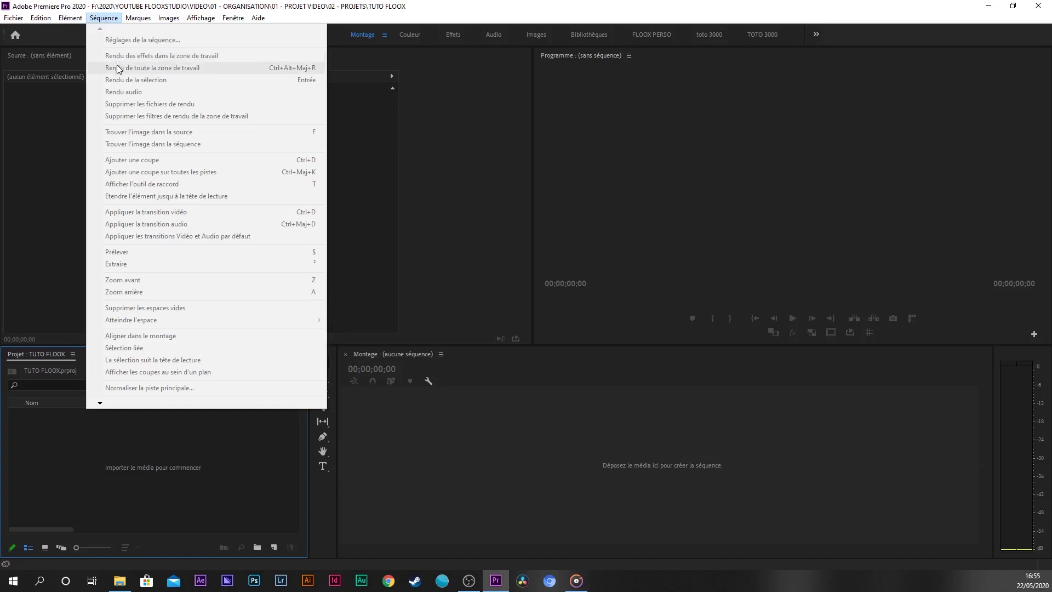
pyautogui.moveTo(127, 22)
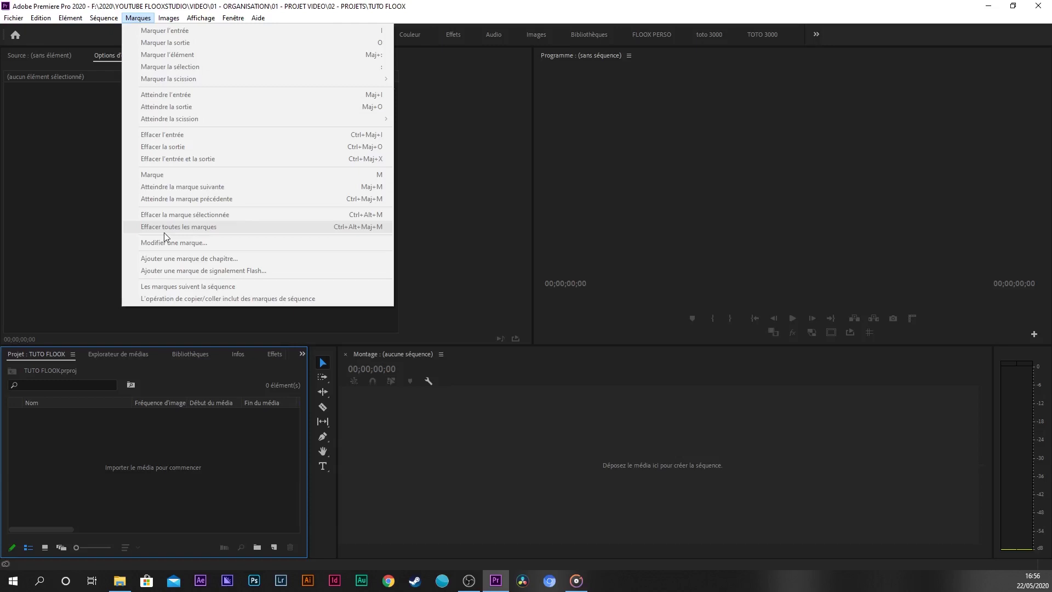
pyautogui.moveTo(169, 18)
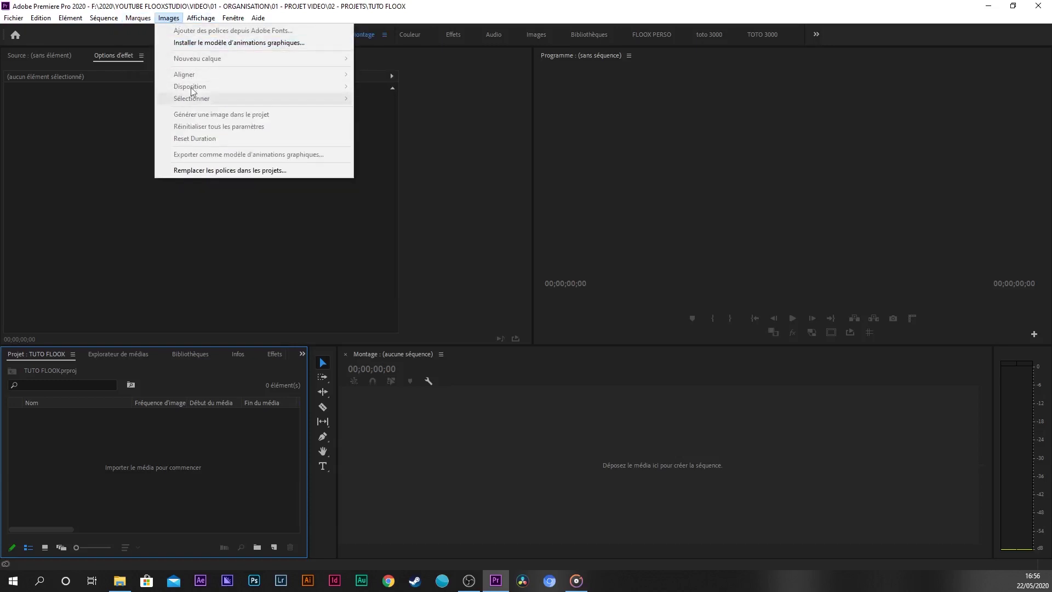
pyautogui.moveTo(231, 23)
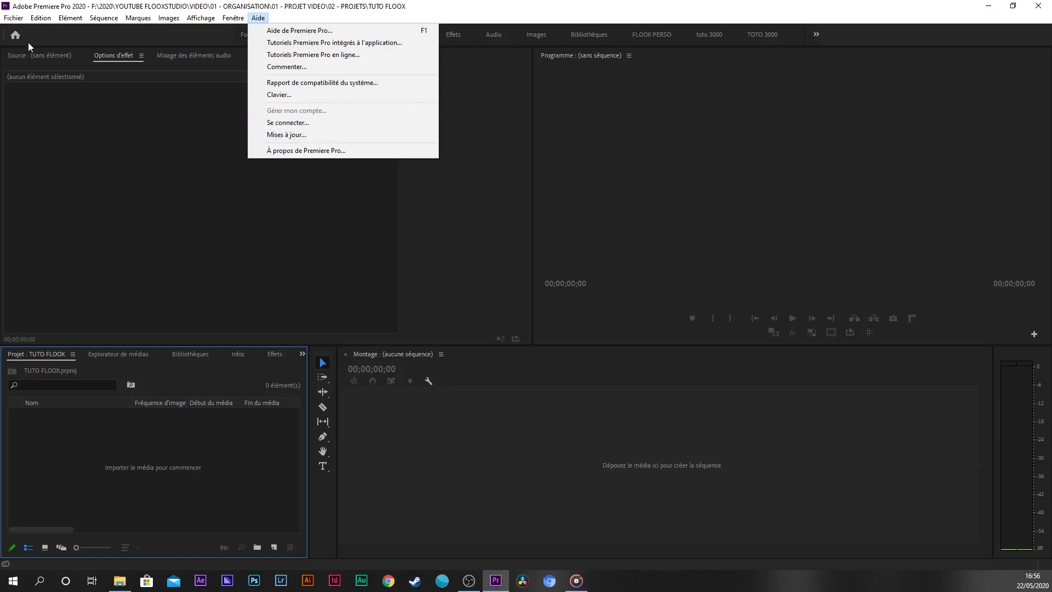
pyautogui.click(54, 36)
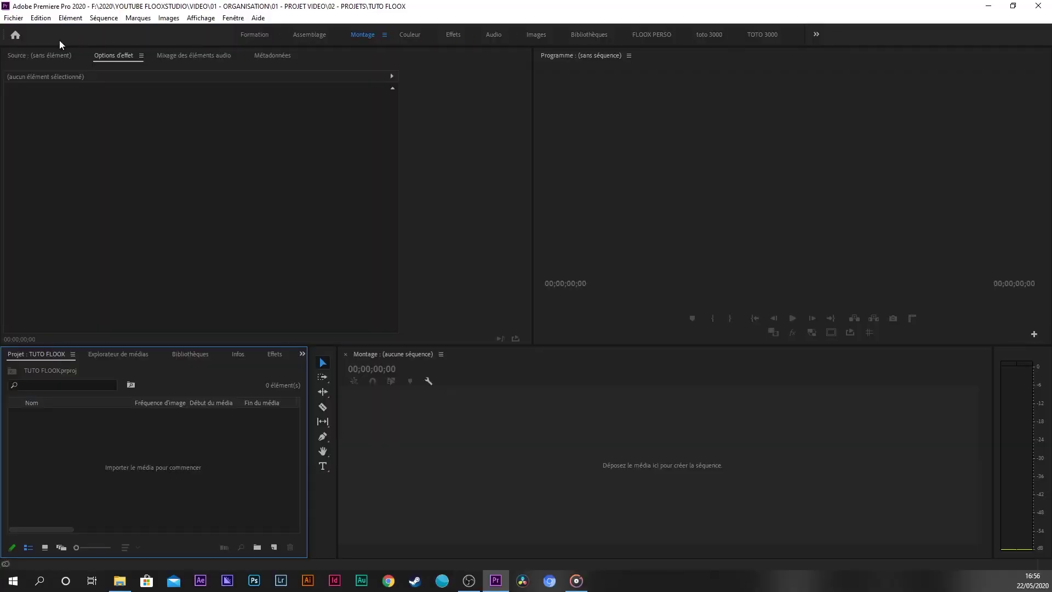
# - Examine the home screen's project options and the Lumetri panels of the Couleur workspace
pyautogui.click(15, 36)
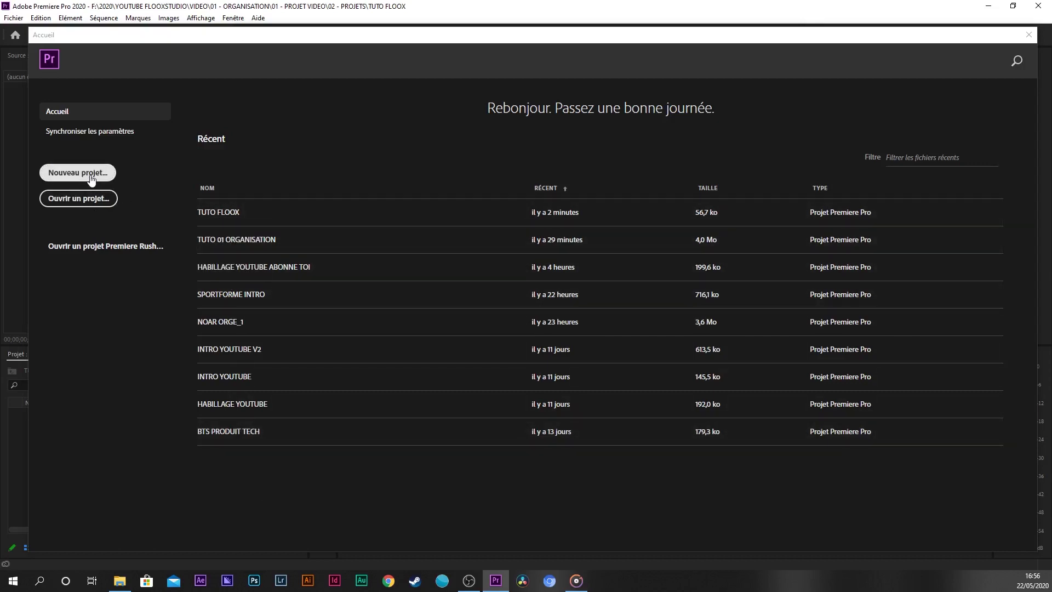
pyautogui.click(1029, 35)
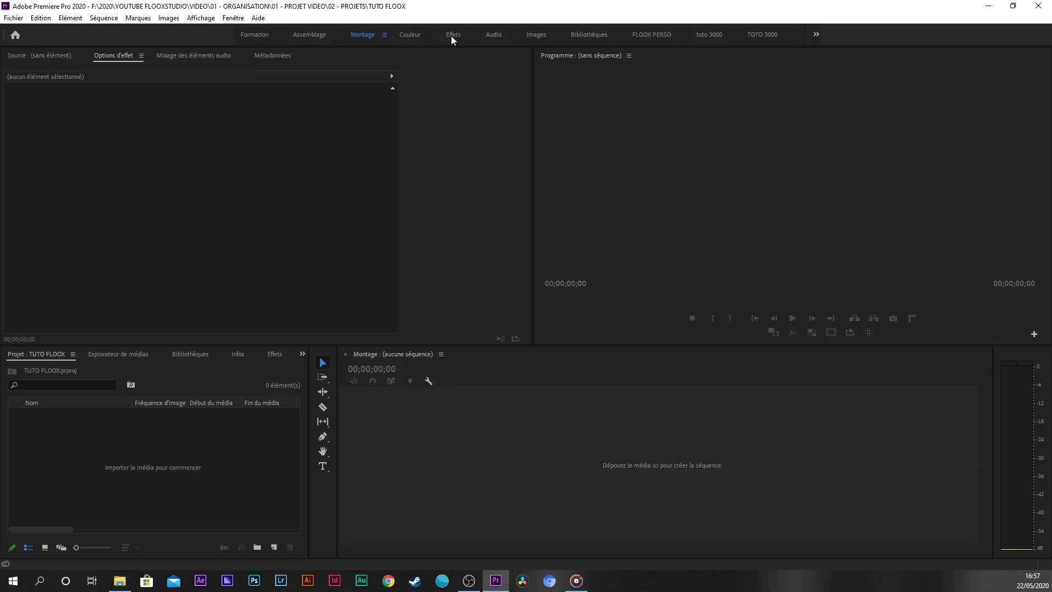
pyautogui.click(415, 35)
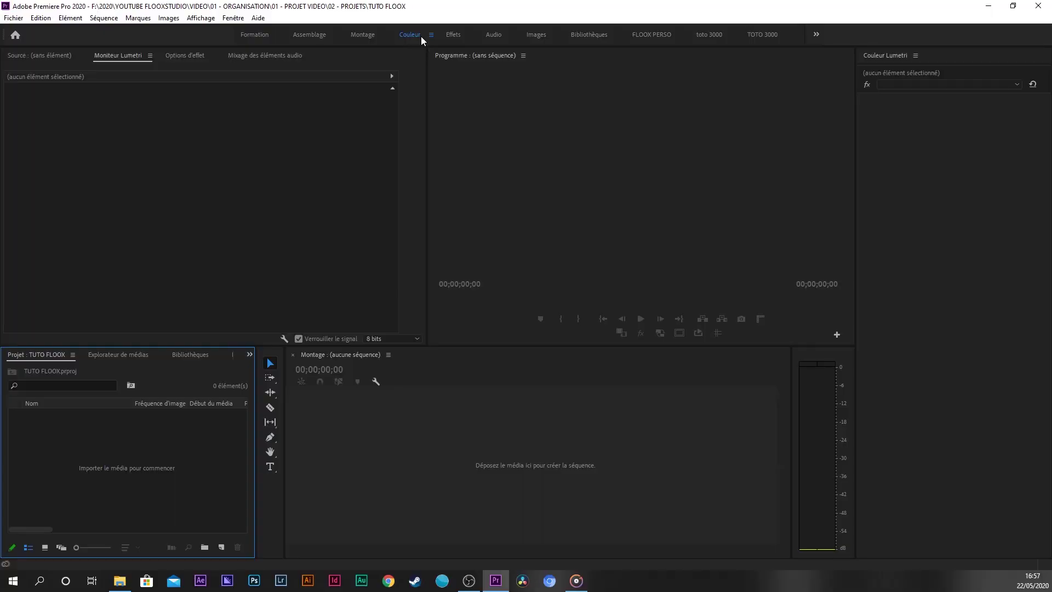
pyautogui.click(897, 58)
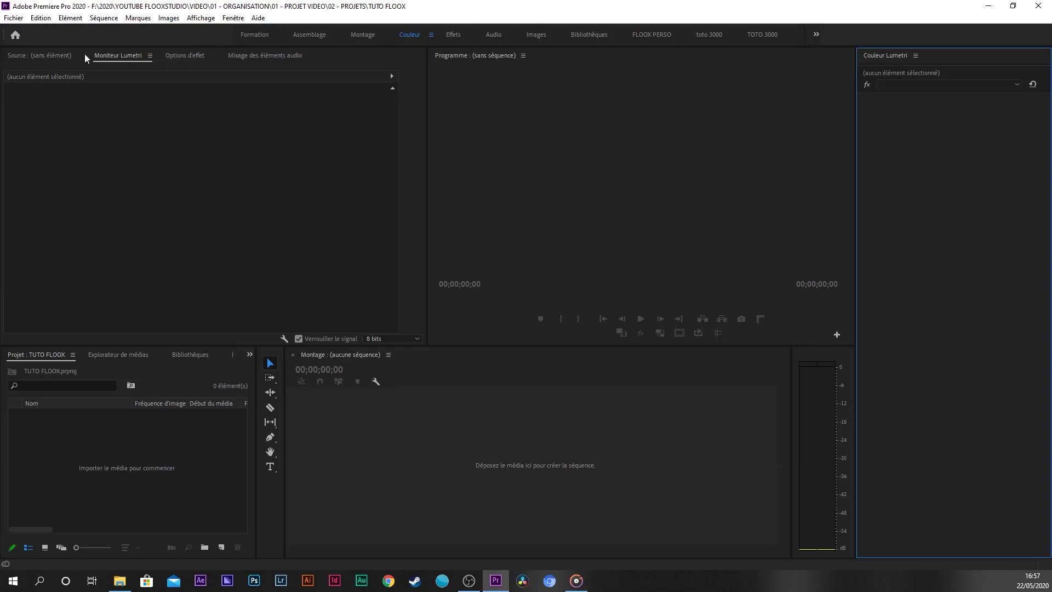
pyautogui.click(124, 57)
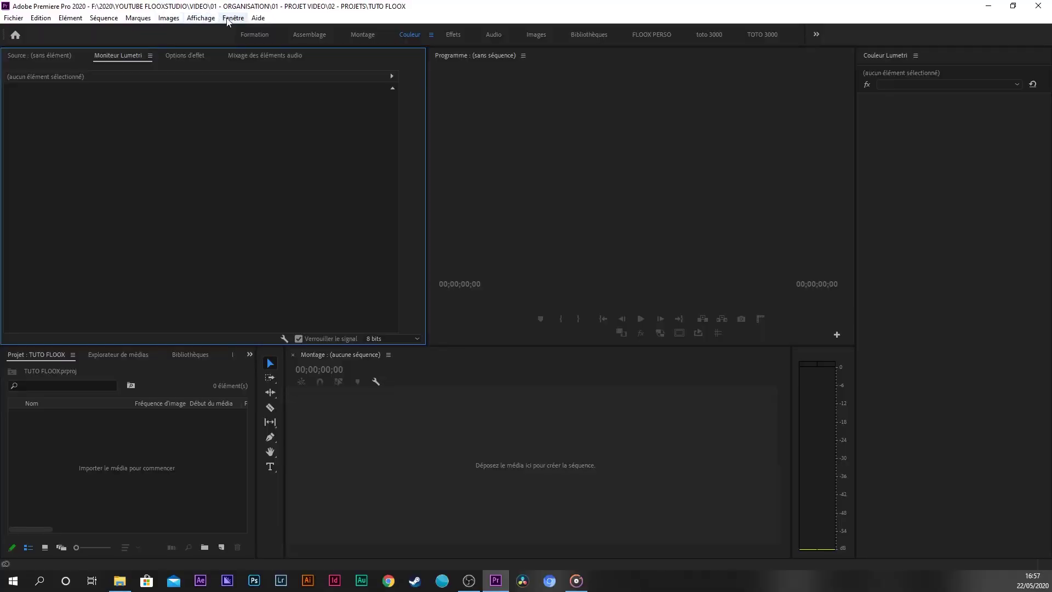
# - Switch back to the Montage workspace and restore its saved layout
pyautogui.click(362, 35)
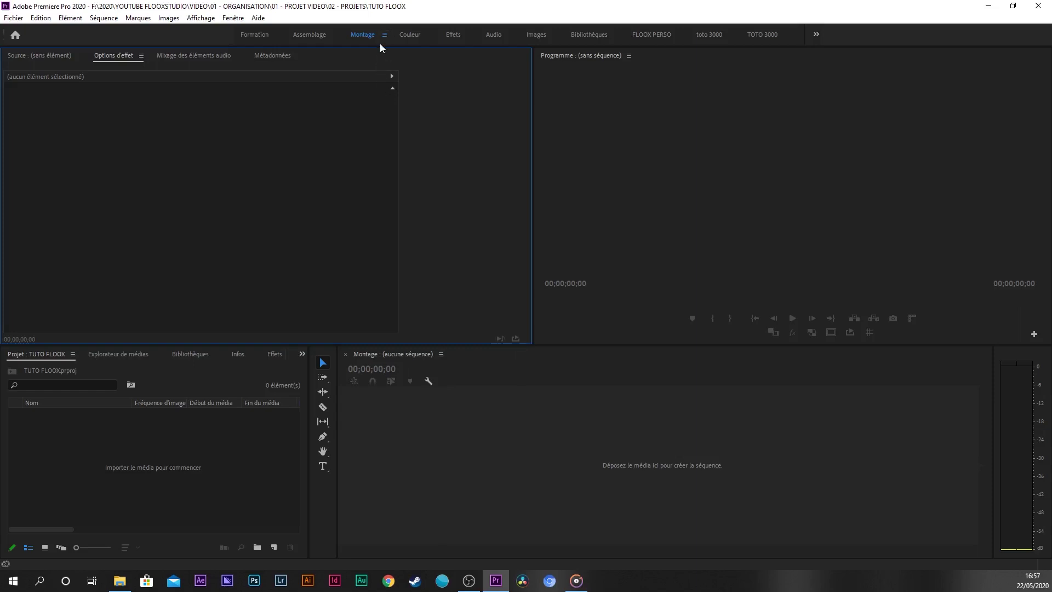
pyautogui.click(385, 36)
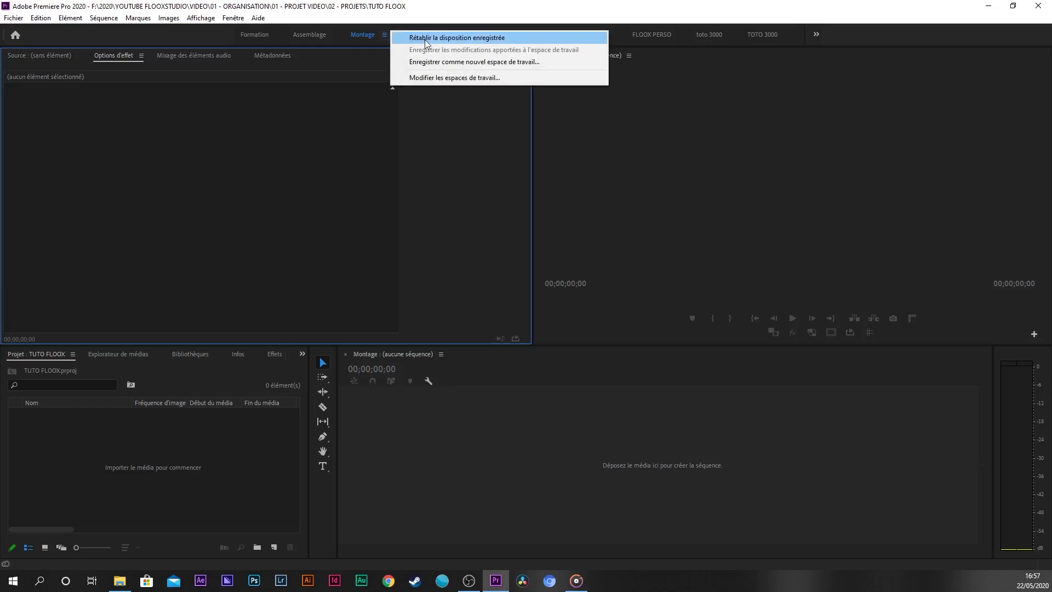
pyautogui.click(501, 39)
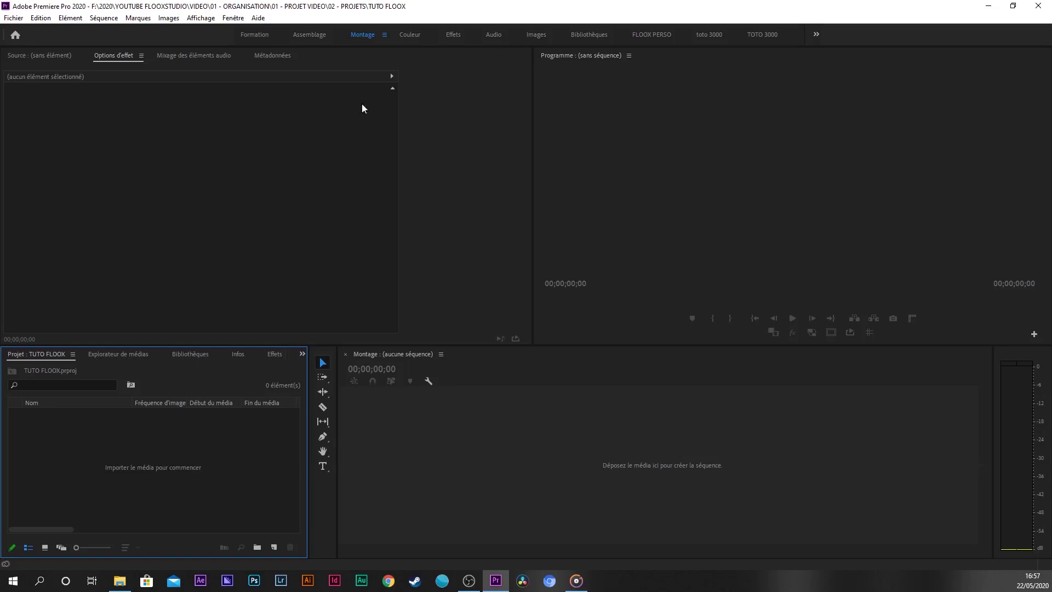
# - Review the panels grouped with the Source monitor and close Mixage des éléments audio and Métadonnées
pyautogui.click(37, 55)
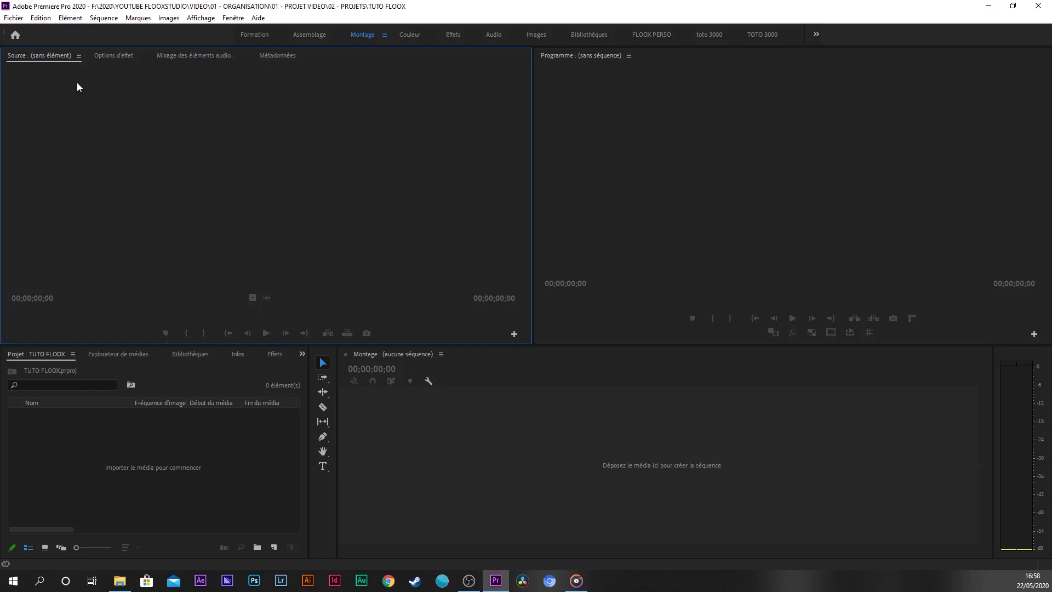
pyautogui.click(117, 54)
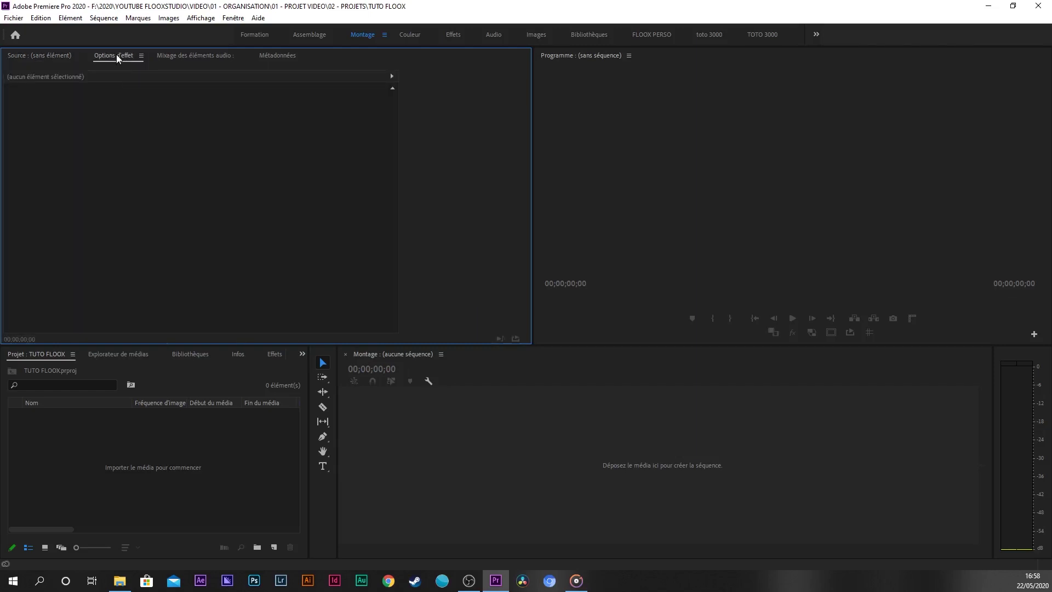
pyautogui.click(200, 57)
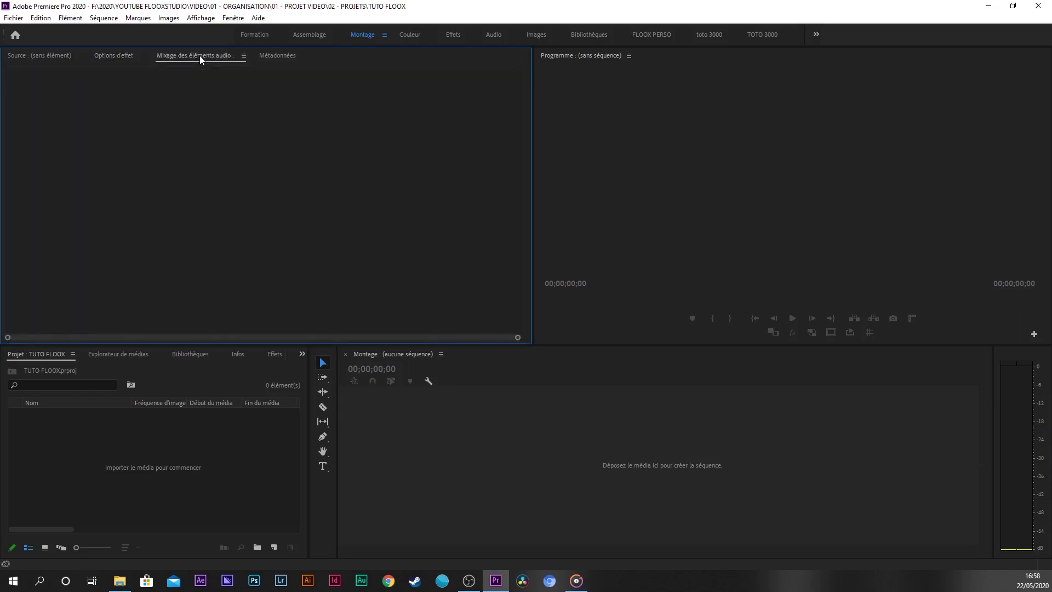
pyautogui.click(245, 56)
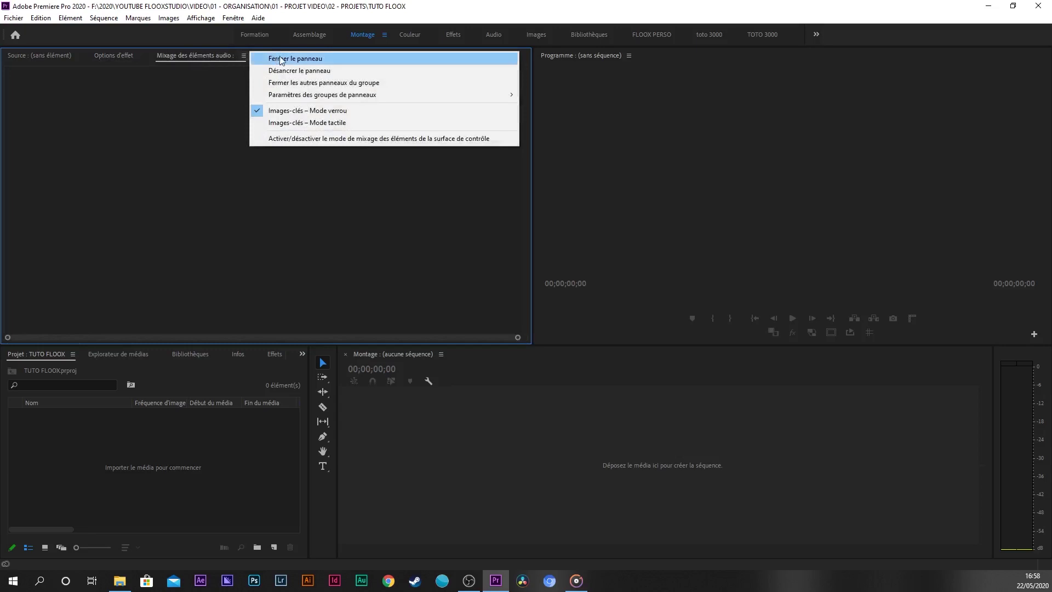
pyautogui.click(310, 65)
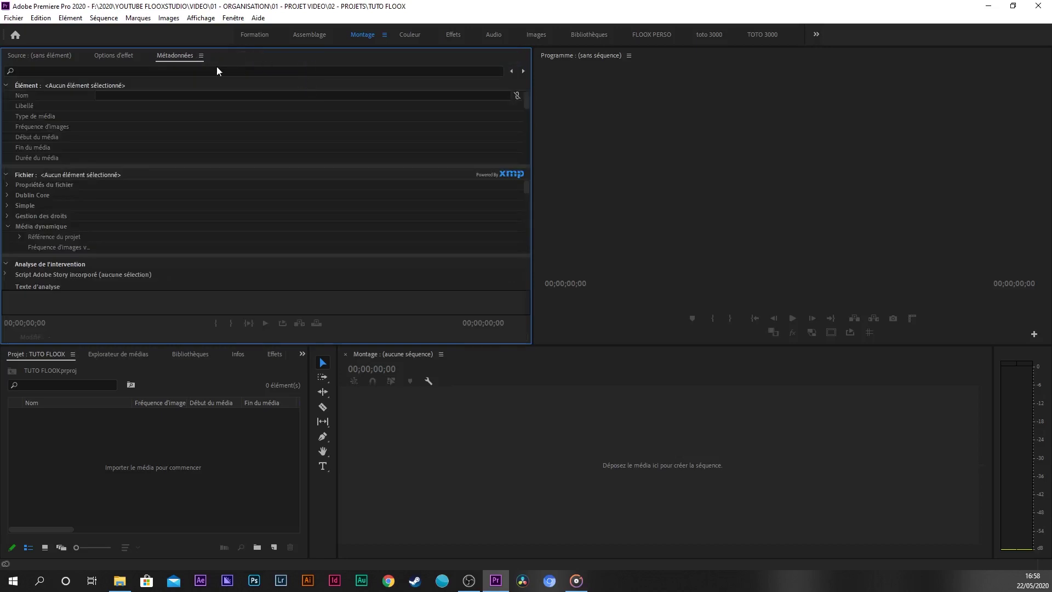
pyautogui.click(201, 56)
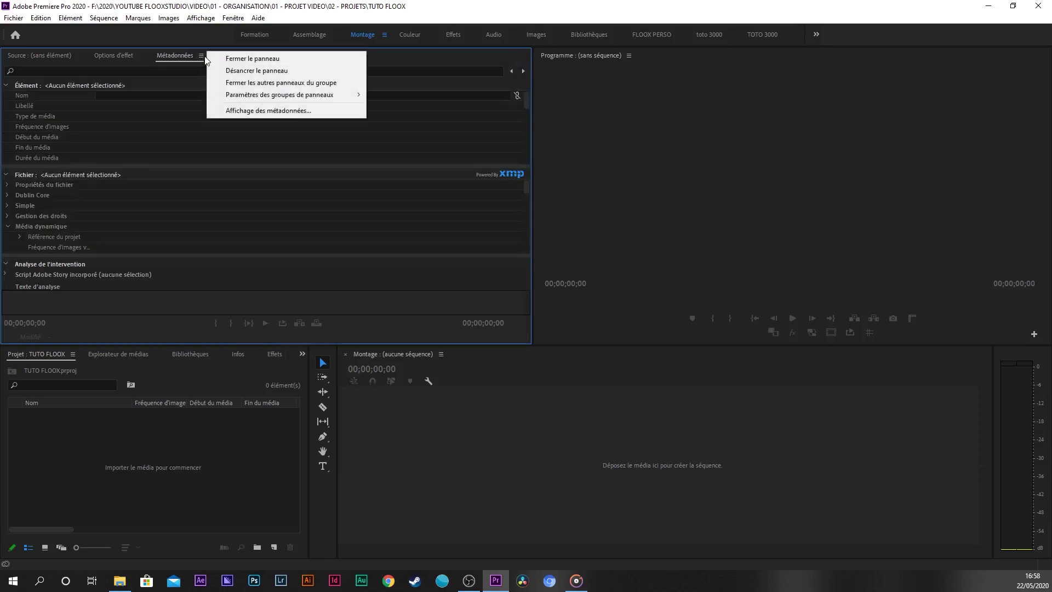
pyautogui.click(233, 63)
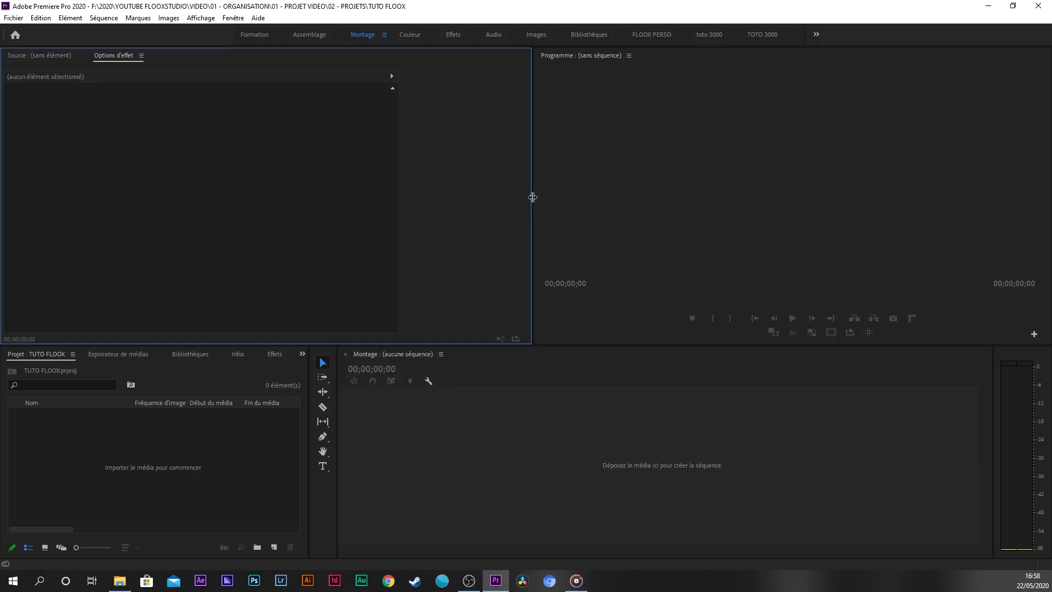
# - Narrow the Options d'effet panel group to widen the Programme monitor to about two thirds of the workspace
pyautogui.moveTo(532, 197); pyautogui.dragTo(337, 208)
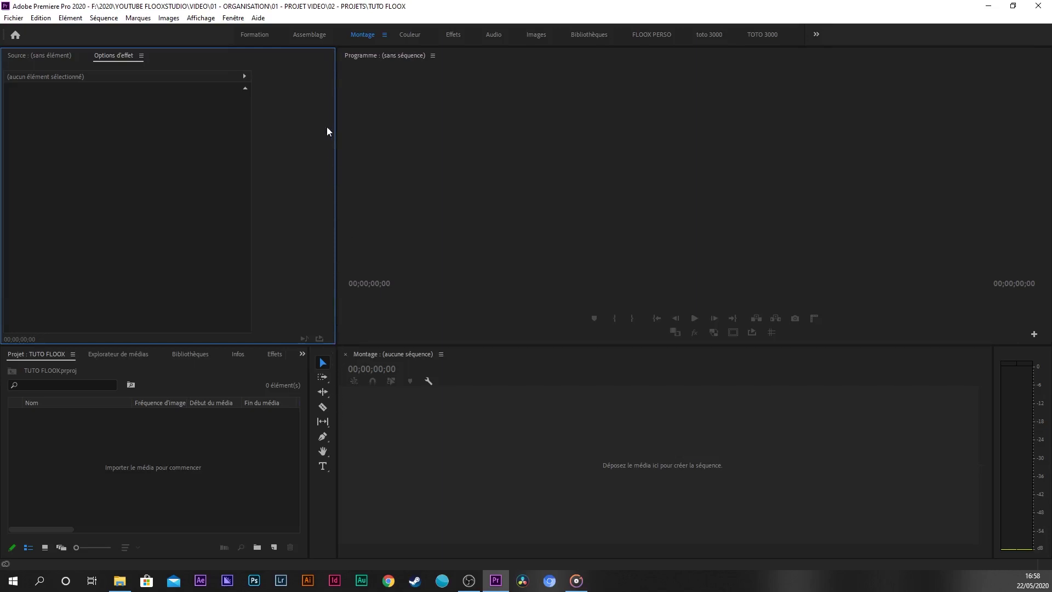
pyautogui.click(504, 109)
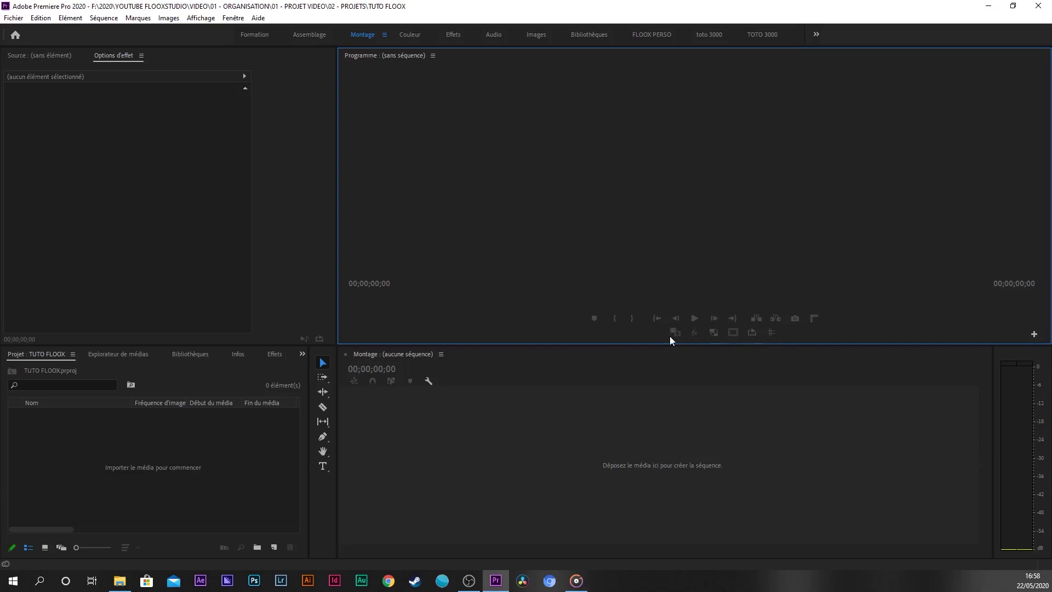
pyautogui.click(1023, 355)
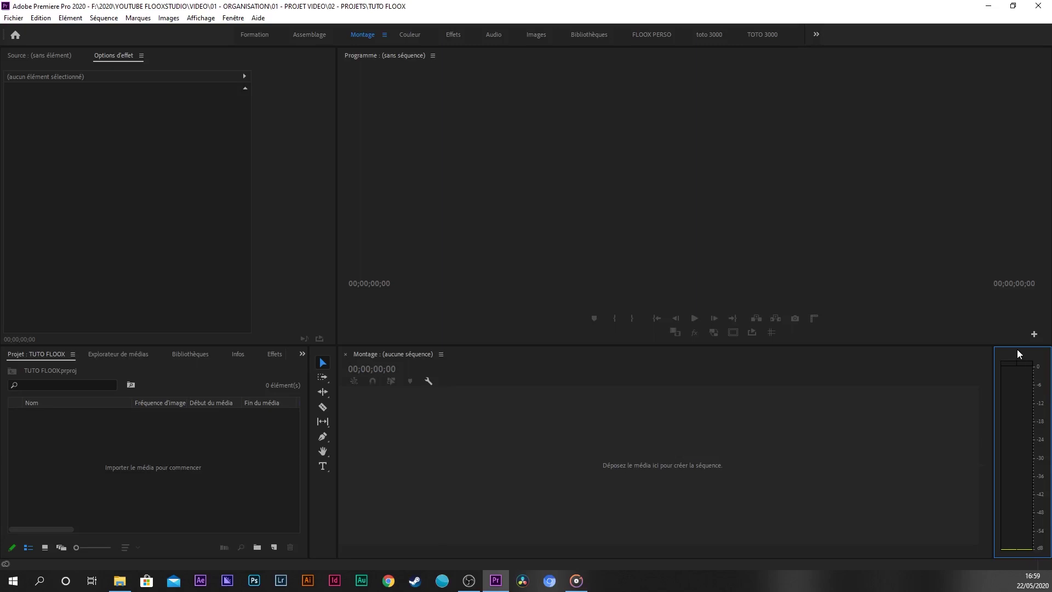
# - Dock the audio meters panel beside the Programme monitor and narrow it to a slim vertical strip
pyautogui.moveTo(1016, 347); pyautogui.dragTo(1038, 211)
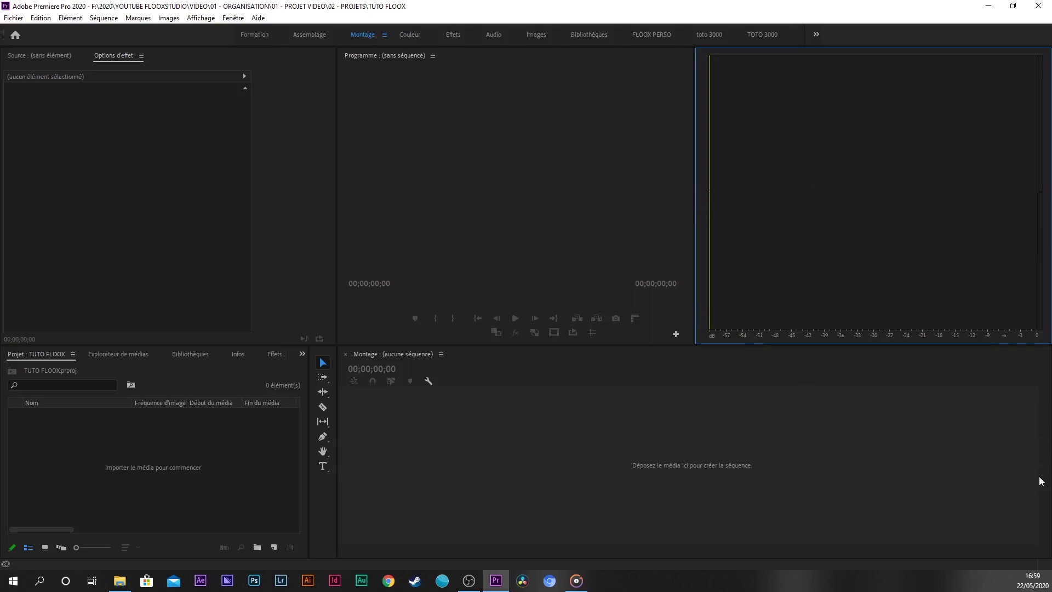
pyautogui.moveTo(694, 221); pyautogui.dragTo(1012, 212)
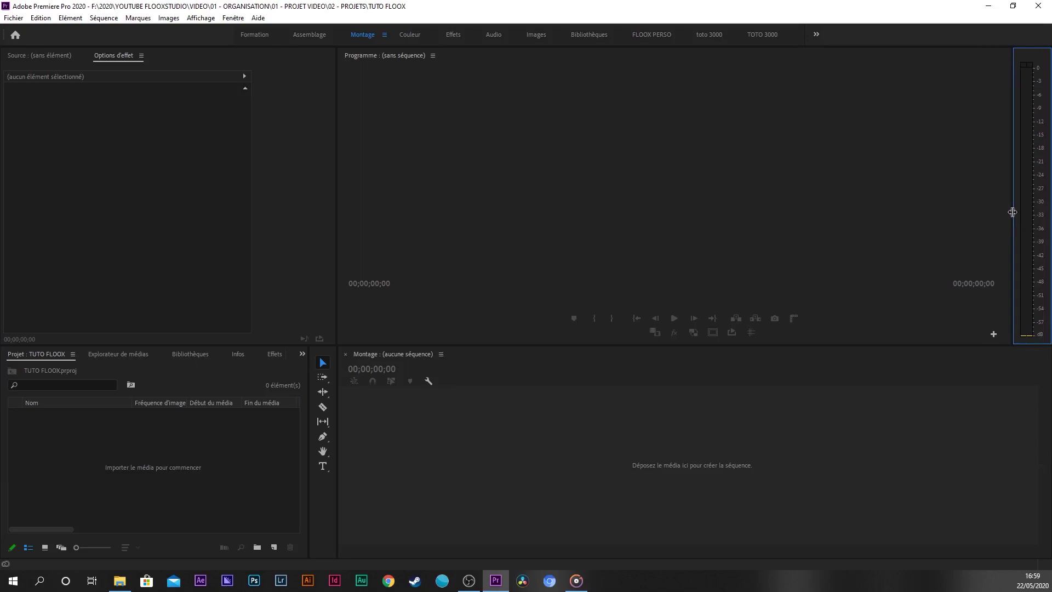
pyautogui.click(714, 206)
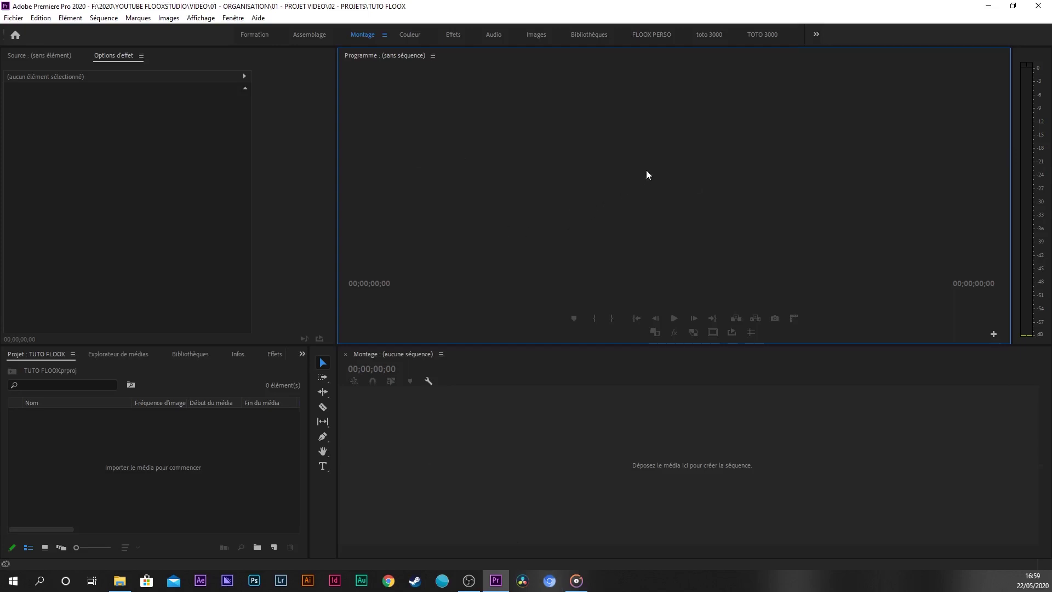
# - Close the Explorateur de médias, Bibliothèques and Infos panels grouped with the Projet panel
pyautogui.click(326, 505)
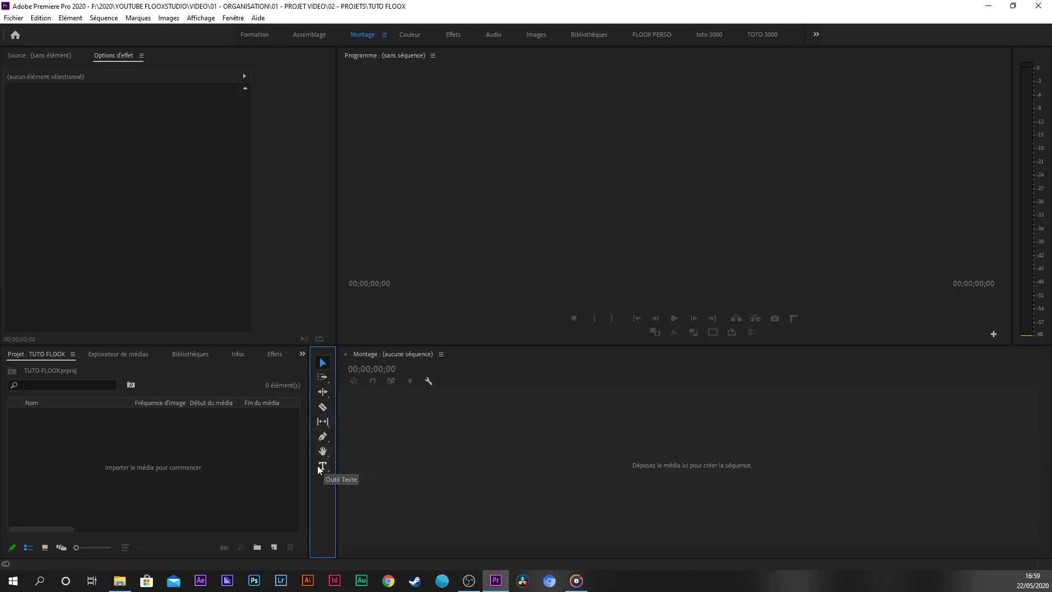
pyautogui.click(175, 462)
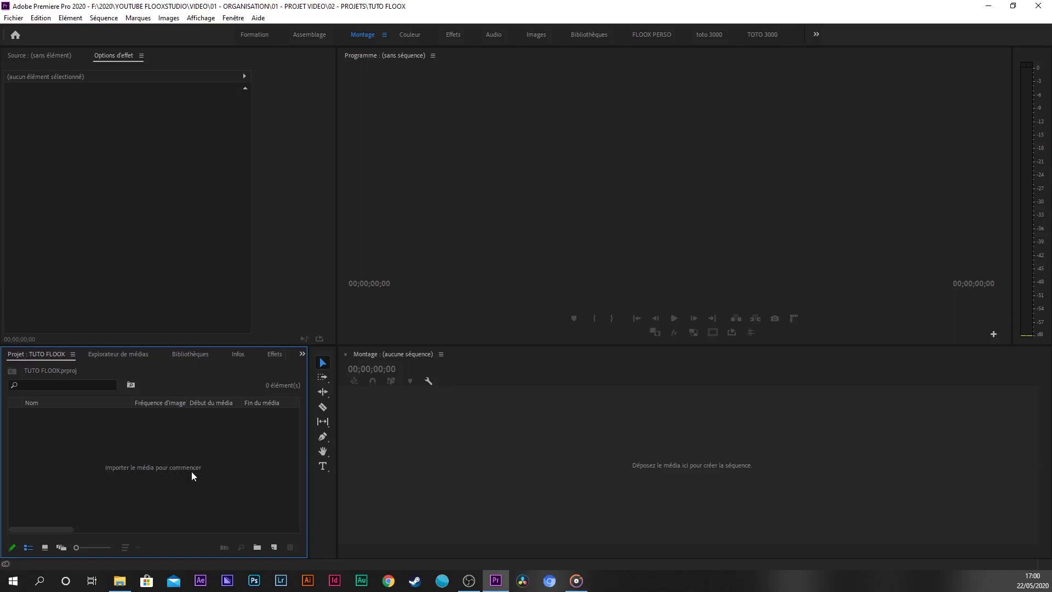
pyautogui.click(122, 354)
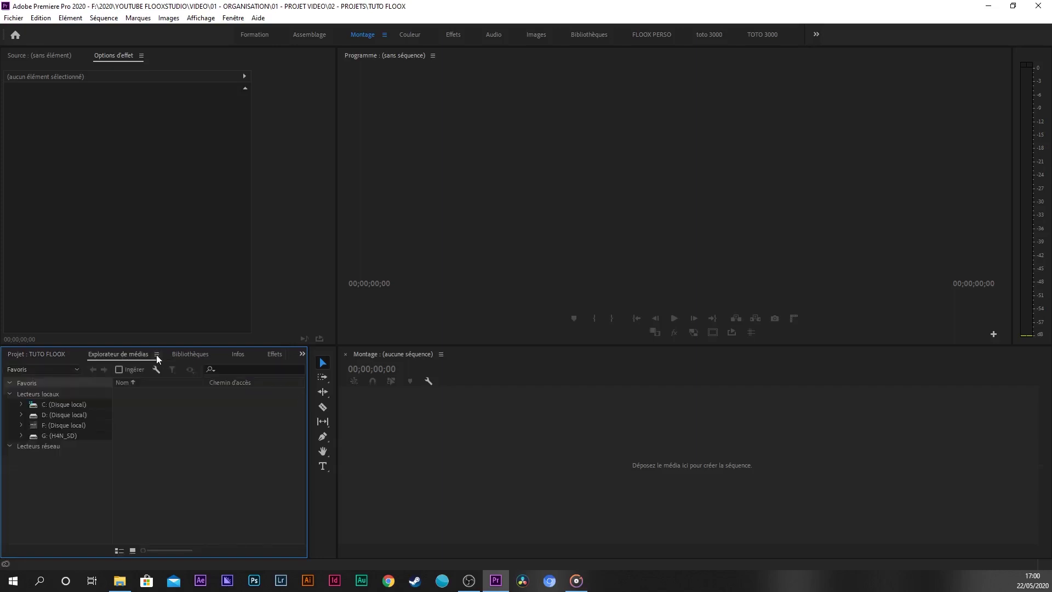
pyautogui.click(156, 354)
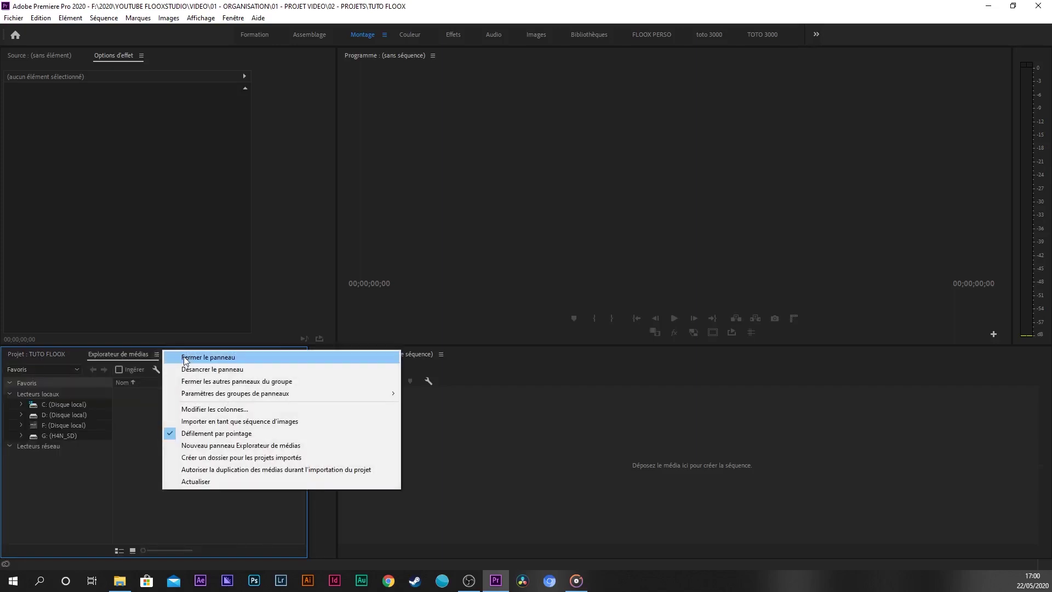
pyautogui.click(185, 357)
pyautogui.click(133, 354)
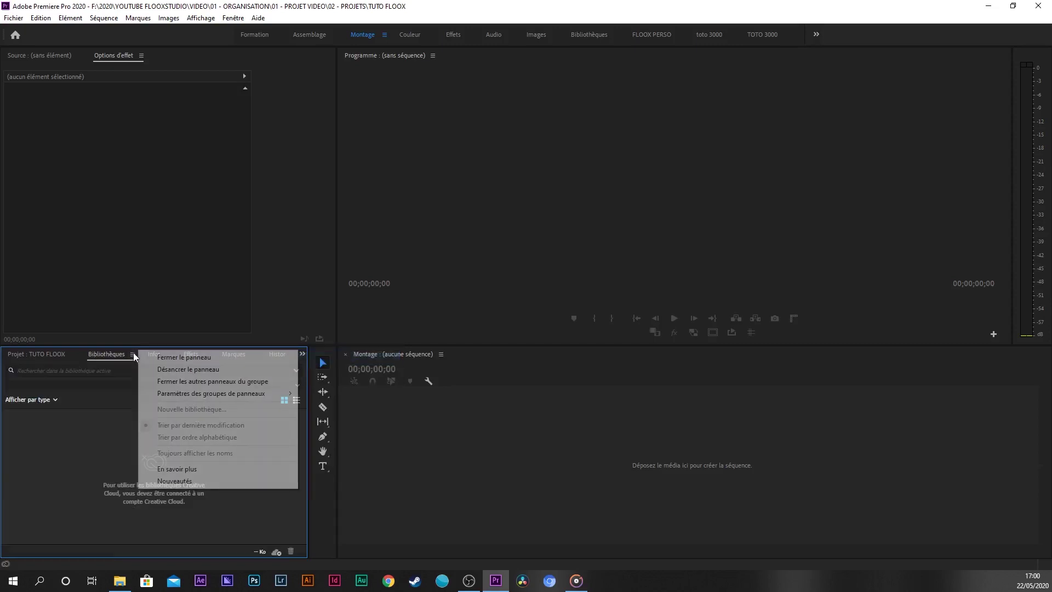
pyautogui.click(164, 359)
pyautogui.click(107, 354)
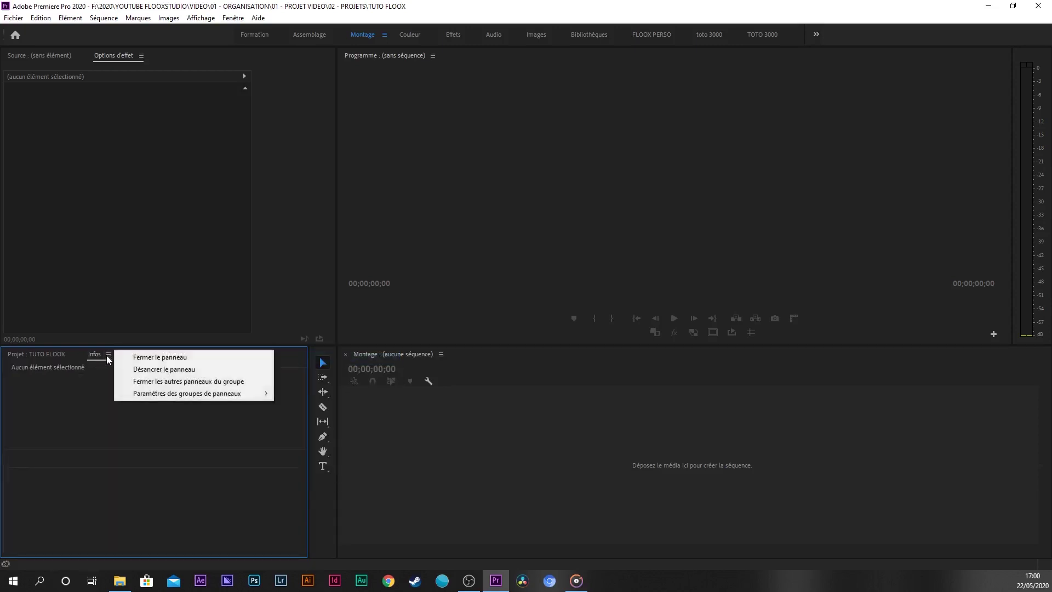
pyautogui.click(149, 359)
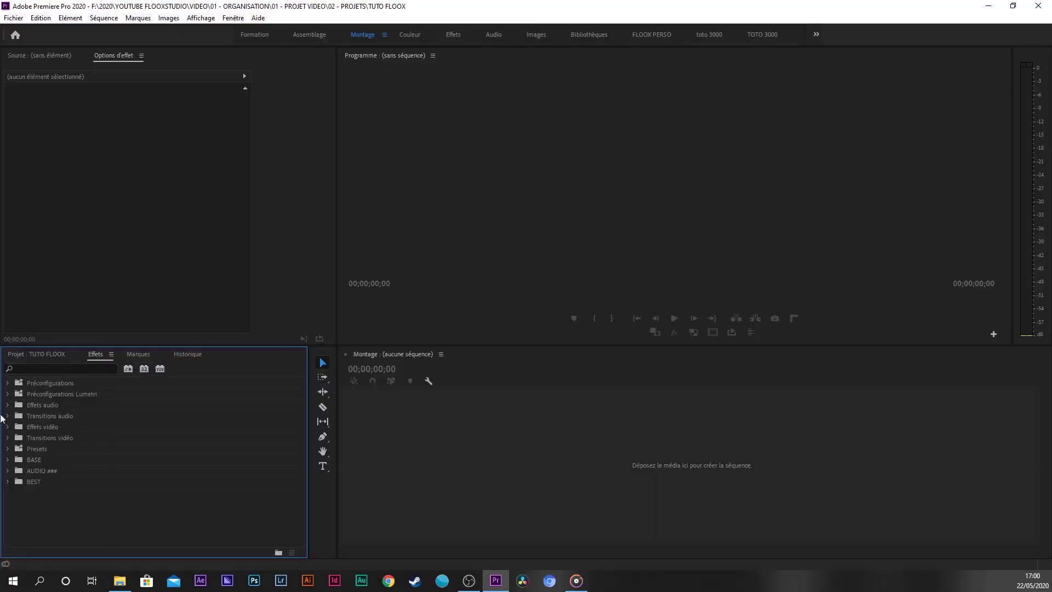
# - Close the Marques and Historique panels in the same group and bring the Projet panel back to the front
pyautogui.click(8, 394)
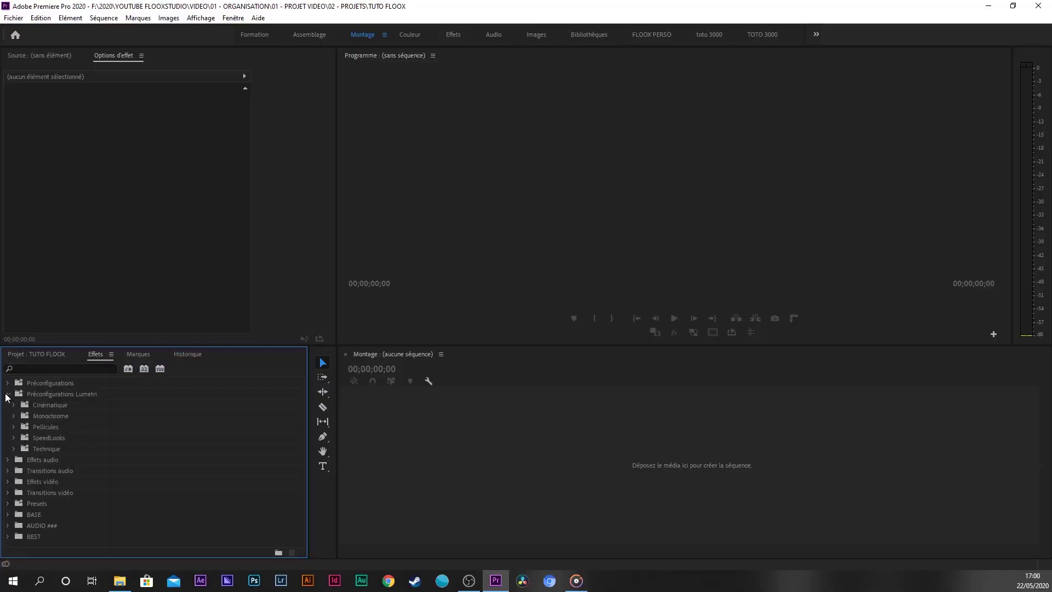
pyautogui.click(139, 354)
pyautogui.click(158, 354)
pyautogui.click(189, 357)
pyautogui.click(162, 355)
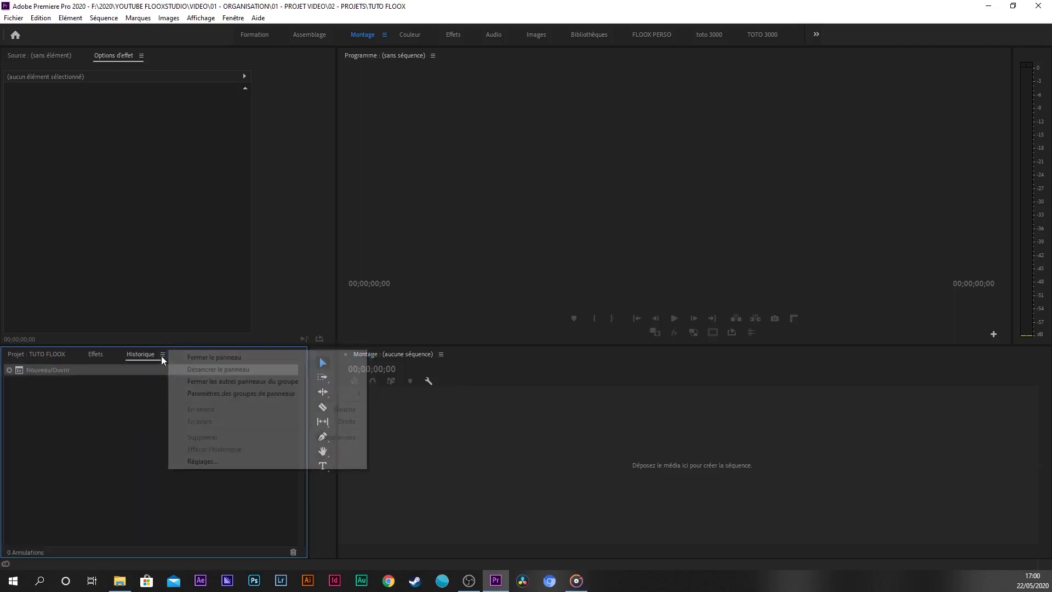
pyautogui.click(192, 359)
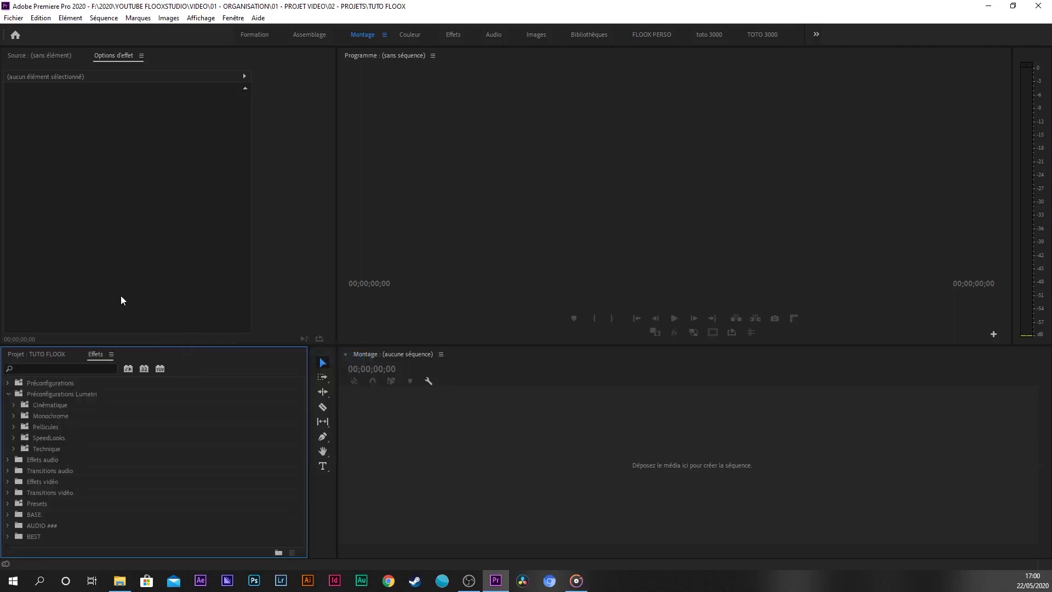
pyautogui.click(46, 355)
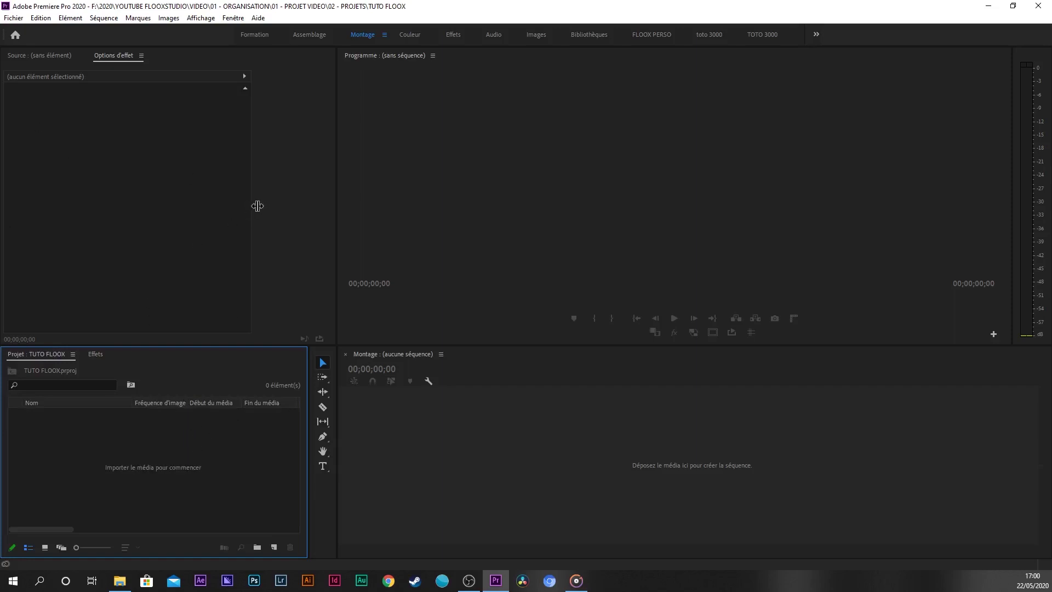
# - Review the remaining Source, Options d'effet, Programme, audio meters, Montage, tools, Projet and Effets panels
pyautogui.click(171, 193)
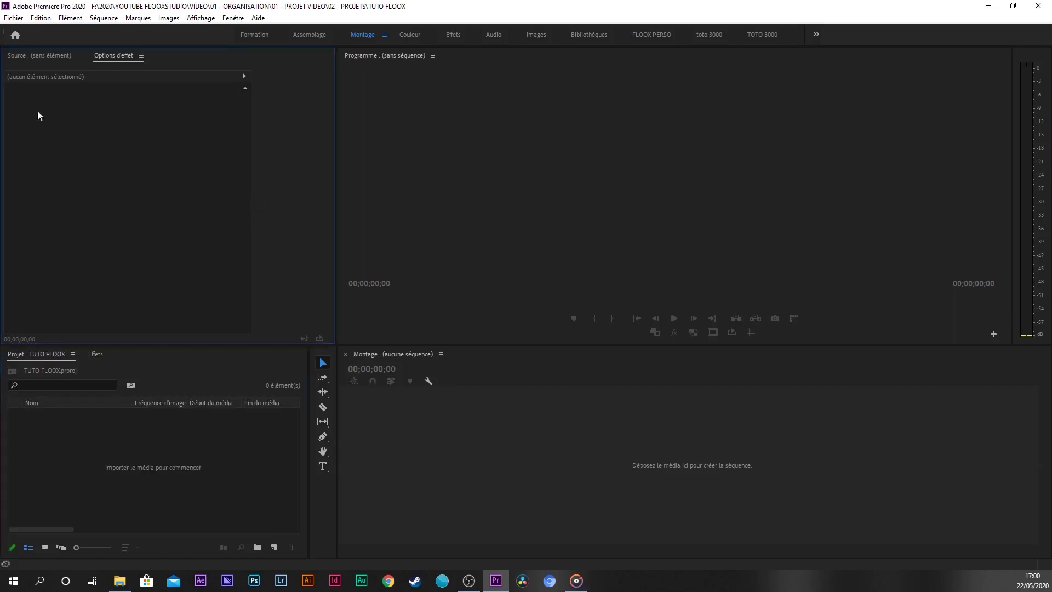
pyautogui.click(19, 55)
pyautogui.click(119, 57)
pyautogui.click(453, 127)
pyautogui.click(1040, 214)
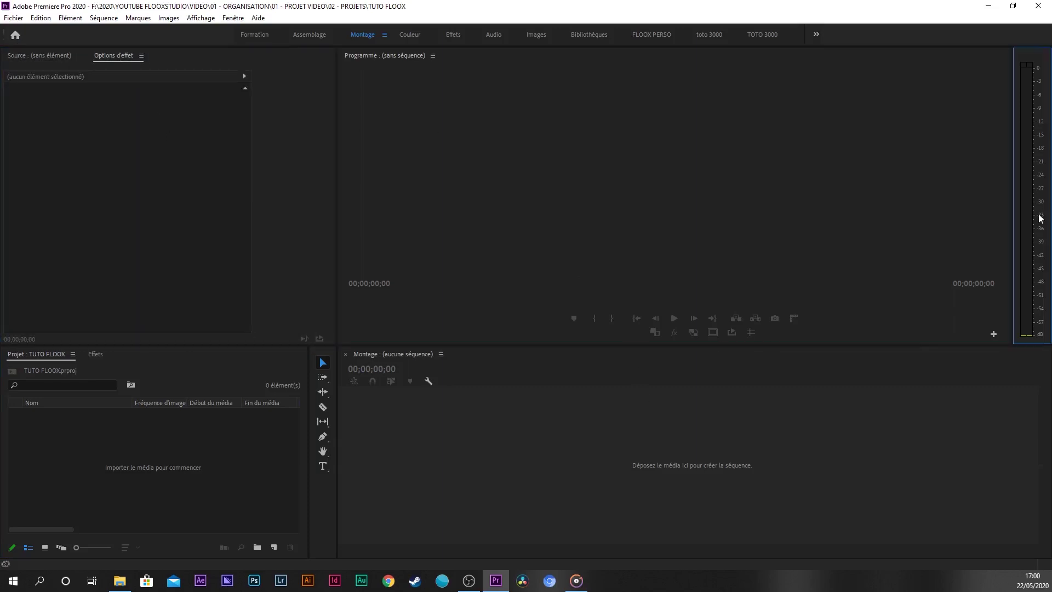
pyautogui.click(893, 434)
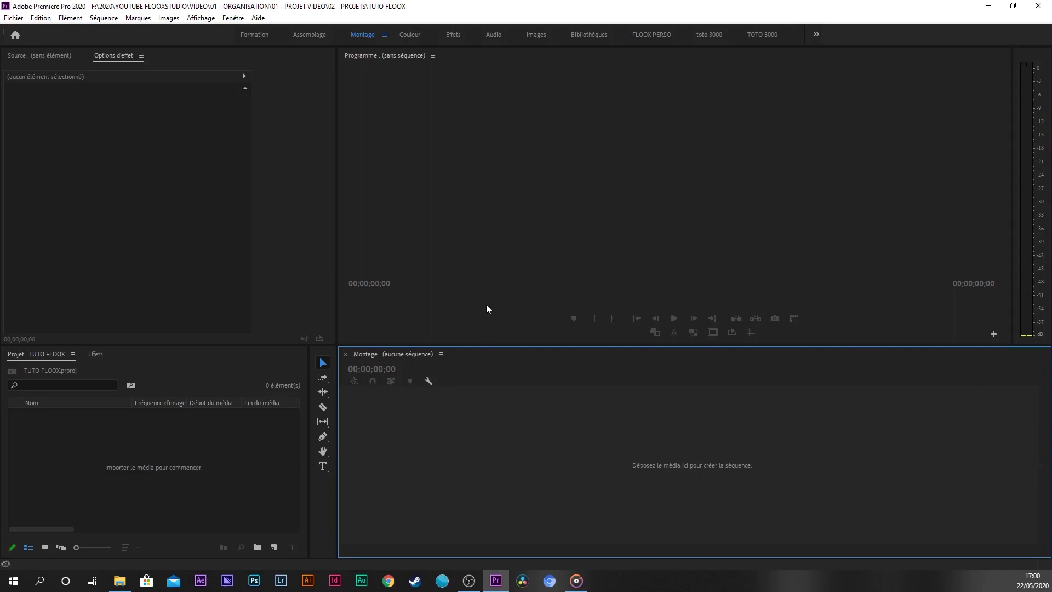
pyautogui.click(40, 55)
pyautogui.click(119, 56)
pyautogui.click(527, 113)
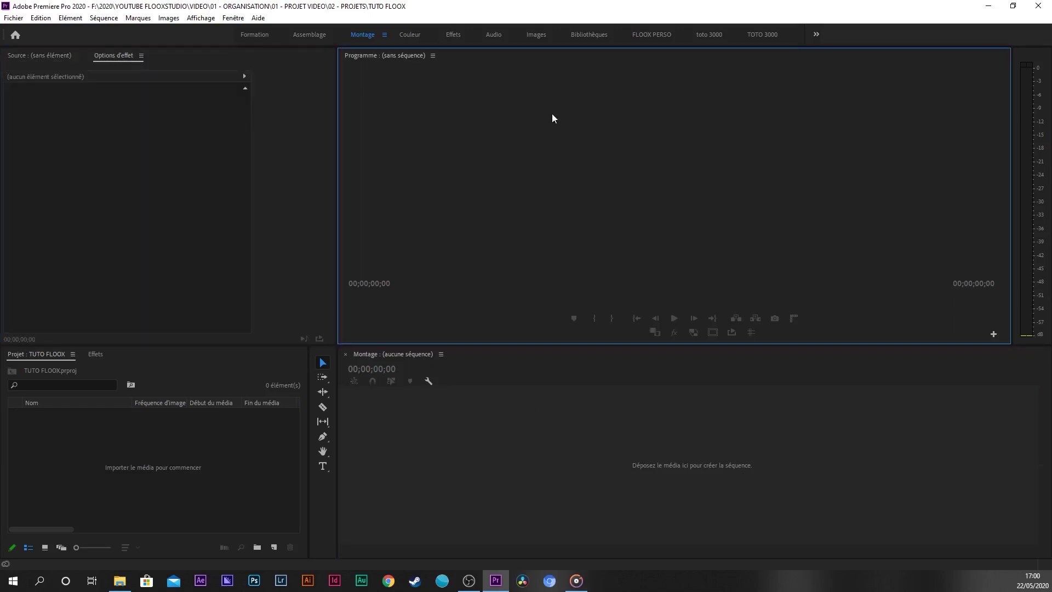
pyautogui.click(1040, 58)
pyautogui.click(700, 467)
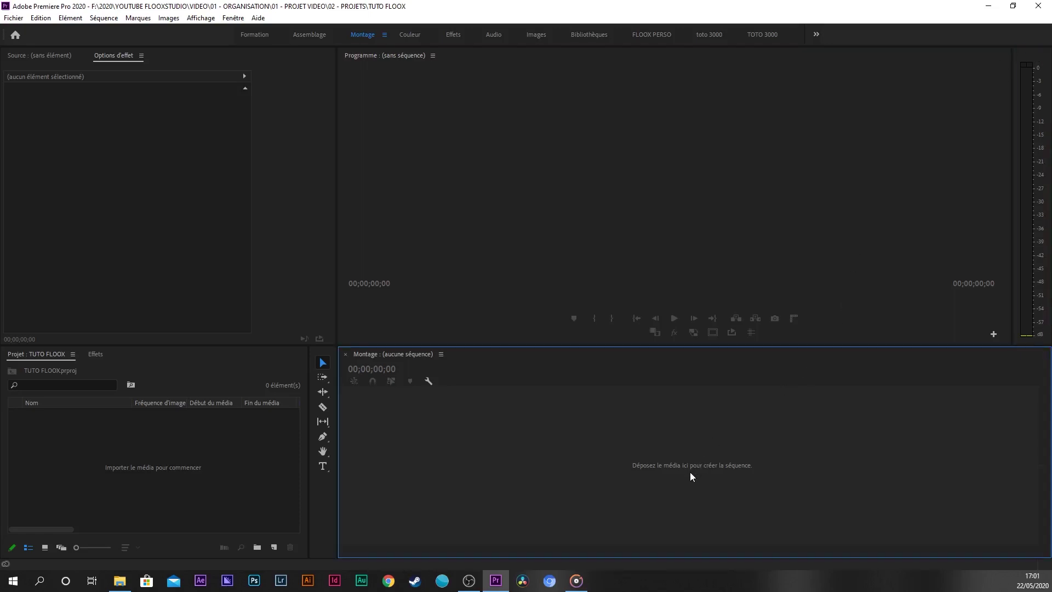
pyautogui.click(320, 514)
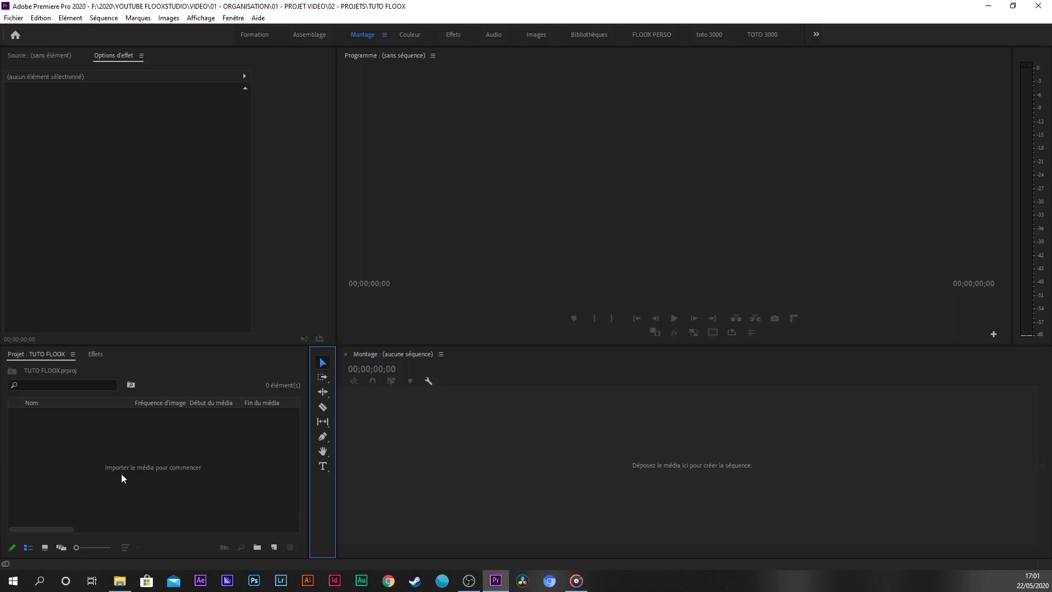
pyautogui.click(75, 441)
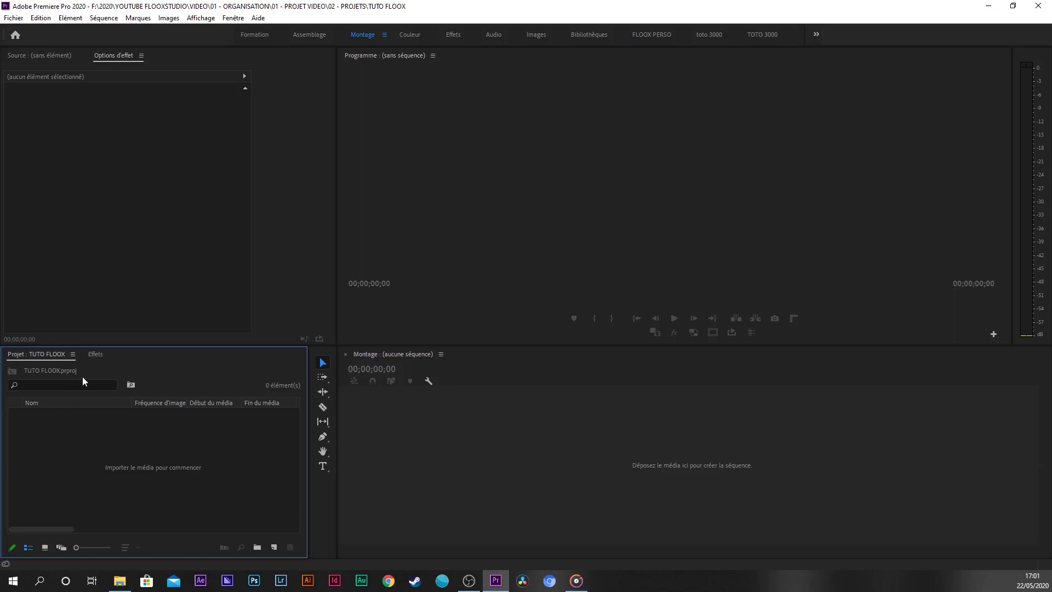
pyautogui.click(95, 354)
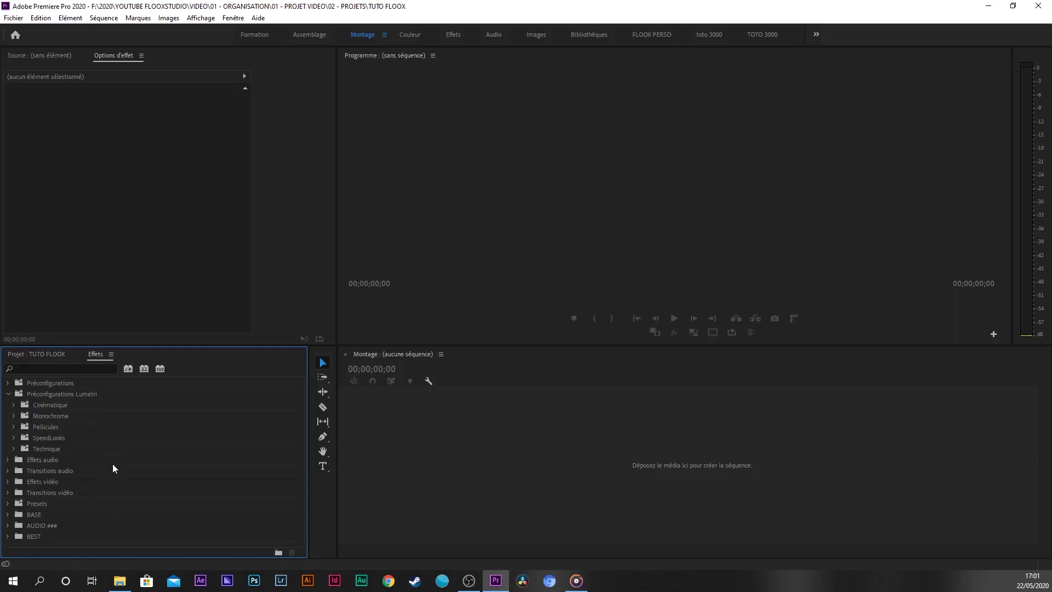
# - Save the current layout as a new workspace named TOTO 3000, replacing the existing one of that name
pyautogui.click(234, 18)
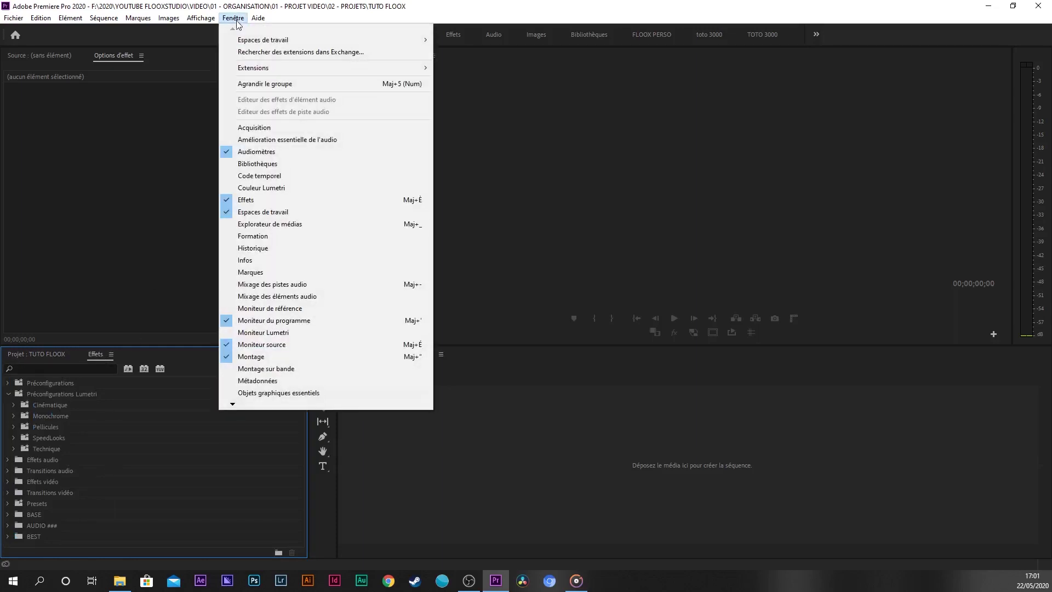
pyautogui.moveTo(241, 40)
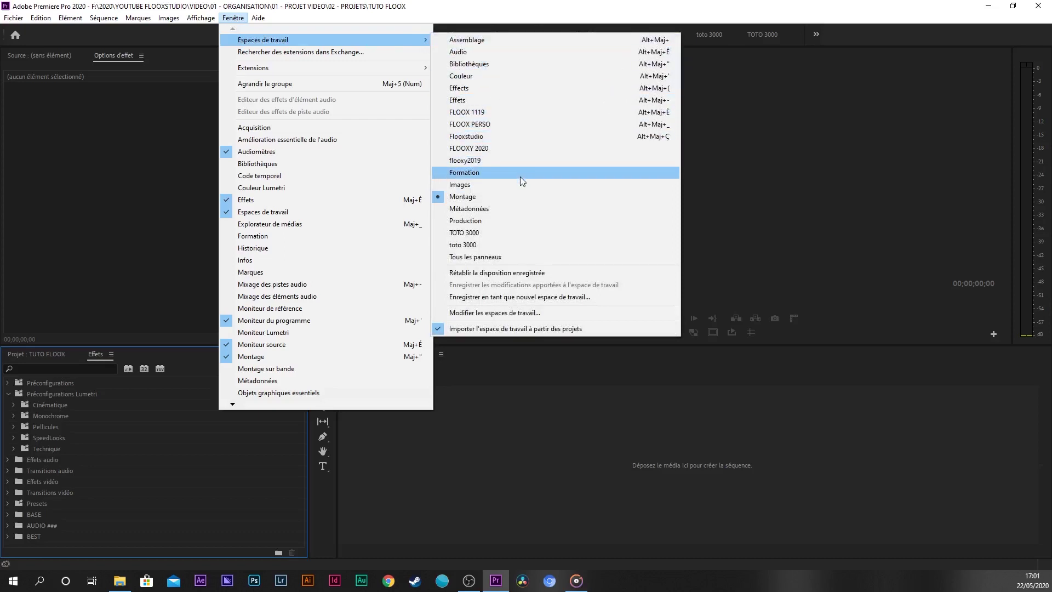
pyautogui.click(541, 298)
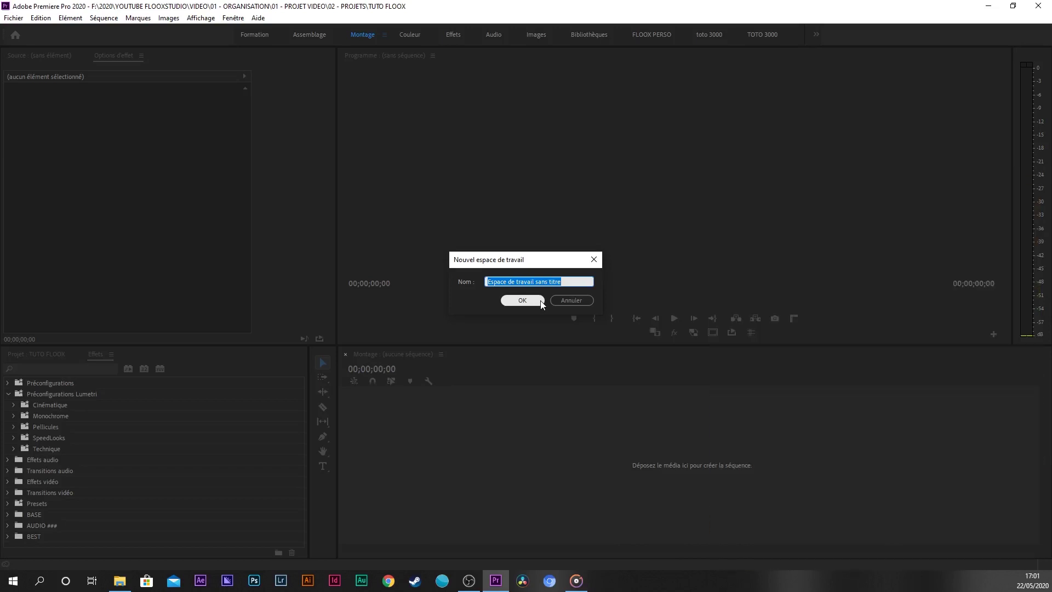
pyautogui.write('T')
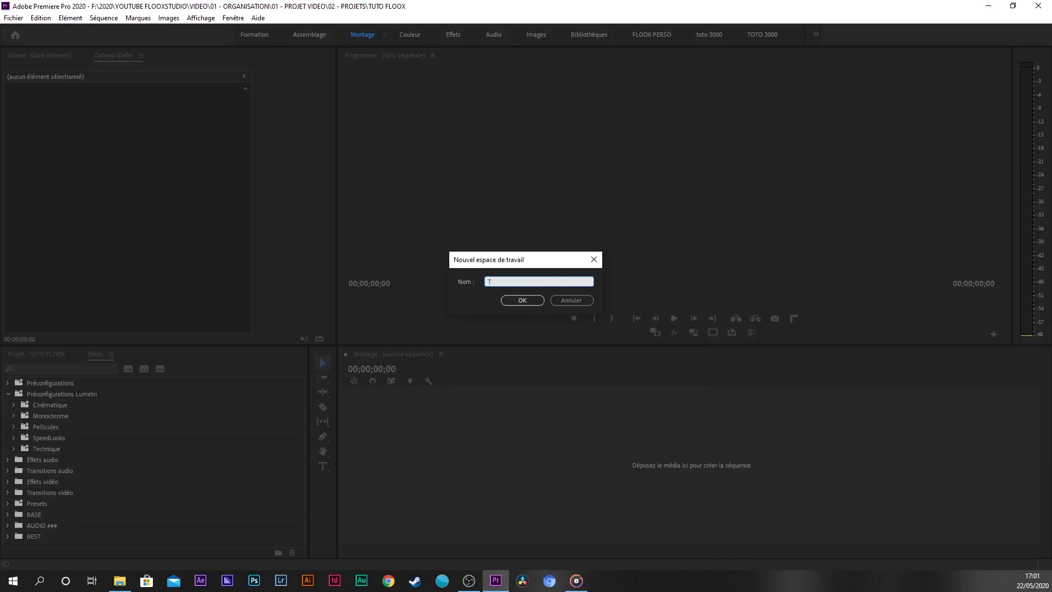
pyautogui.write('OTO 3000')
pyautogui.click(517, 299)
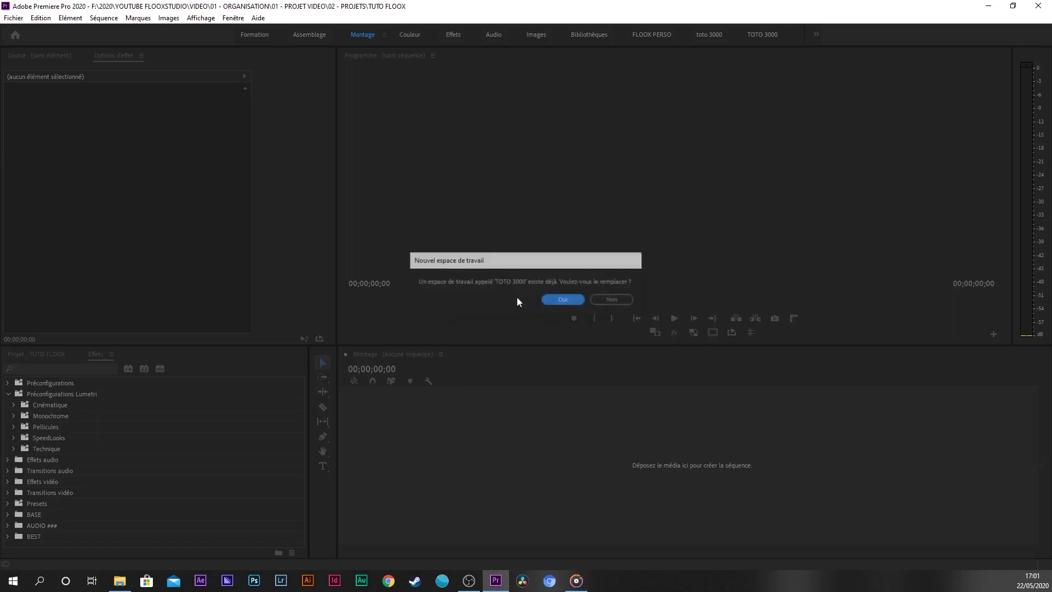
pyautogui.click(558, 300)
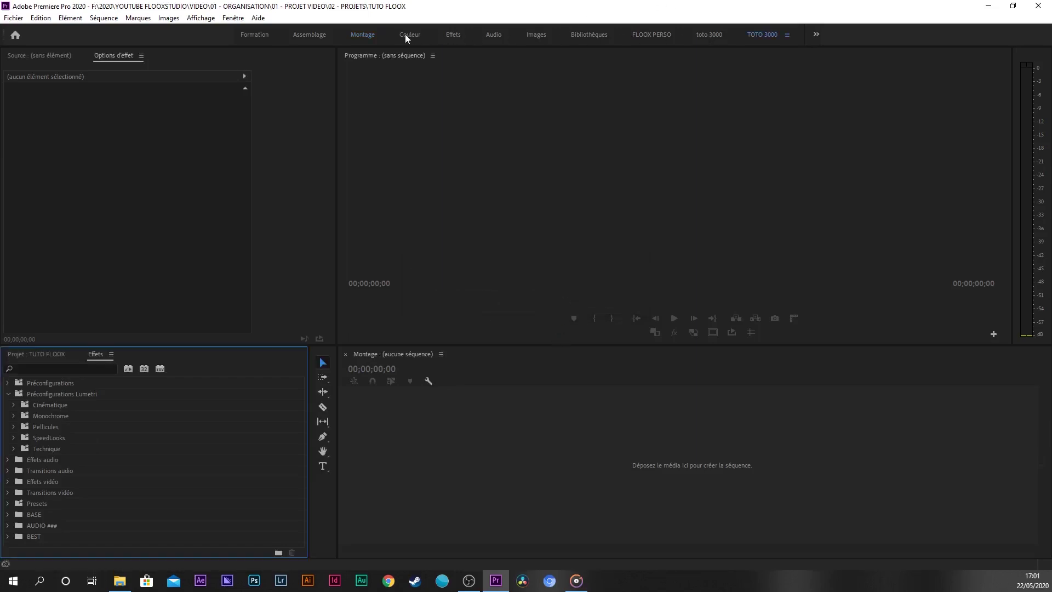
# - Compare the Formation and Assemblage workspaces with the custom layout and return to TOTO 3000
pyautogui.click(249, 35)
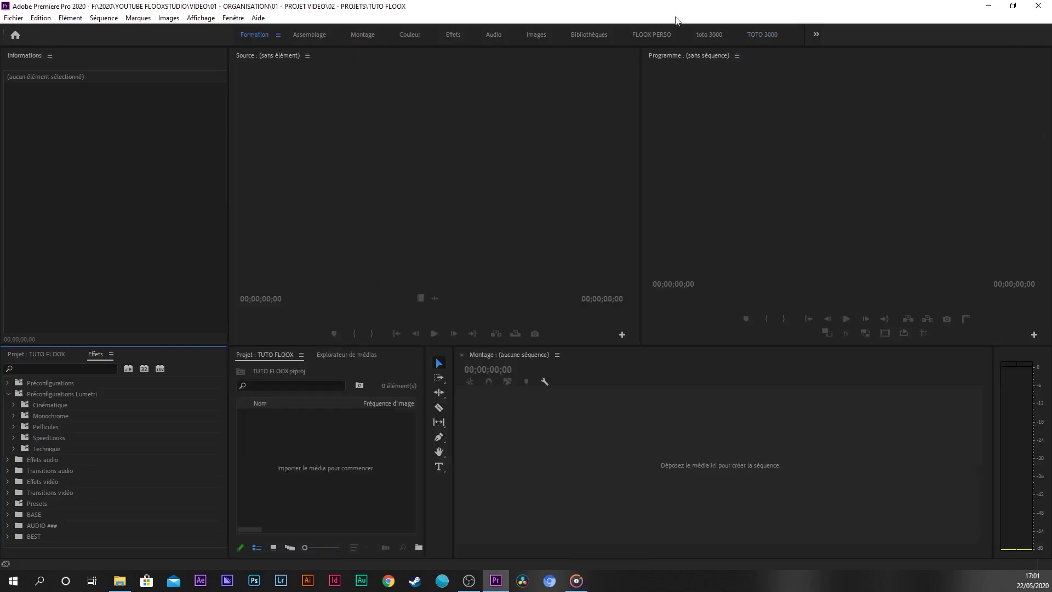
pyautogui.click(768, 34)
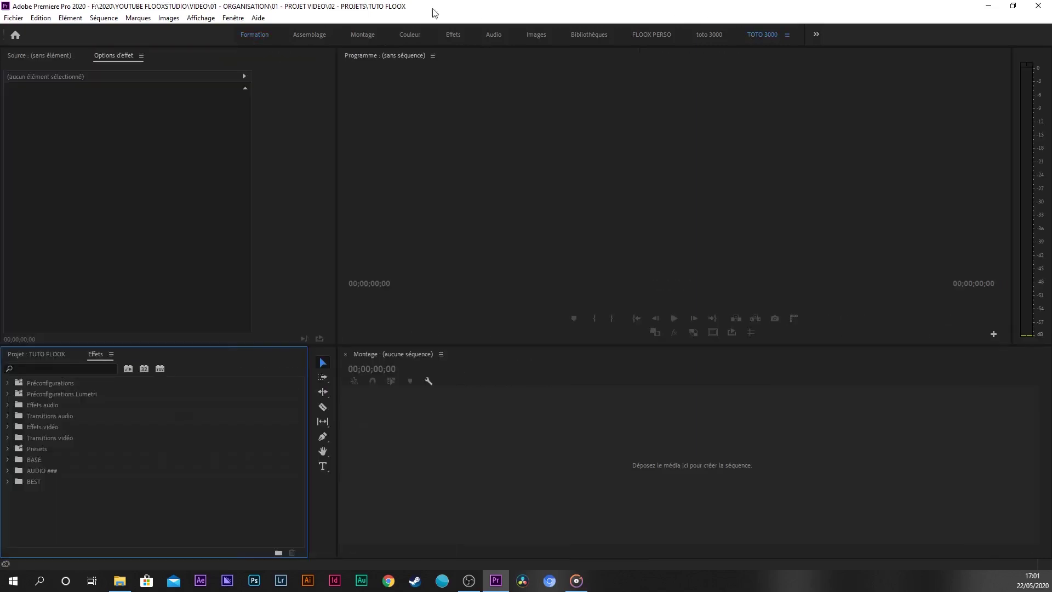
pyautogui.click(309, 35)
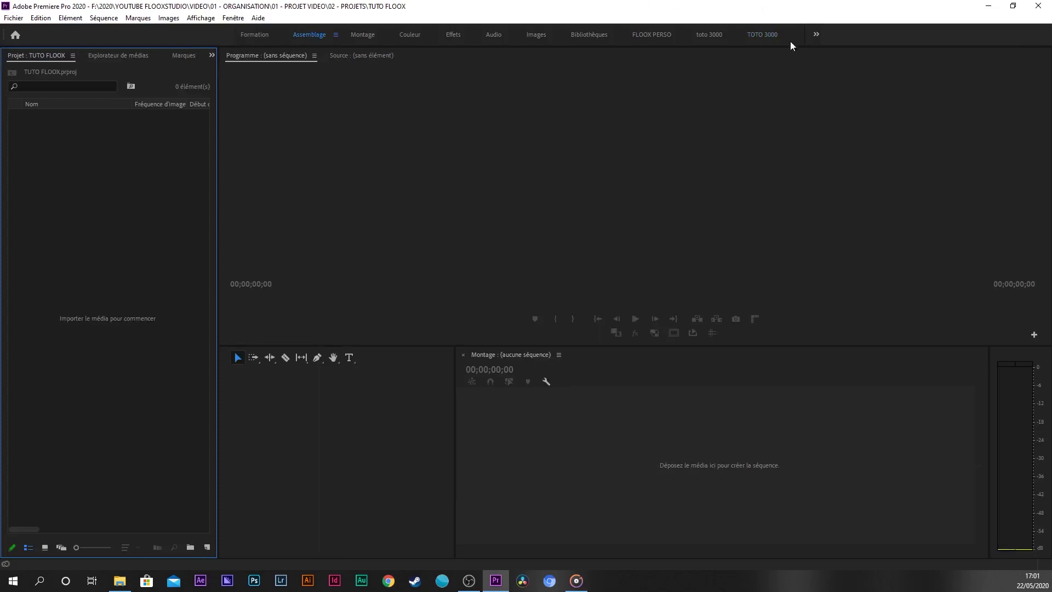
pyautogui.click(761, 35)
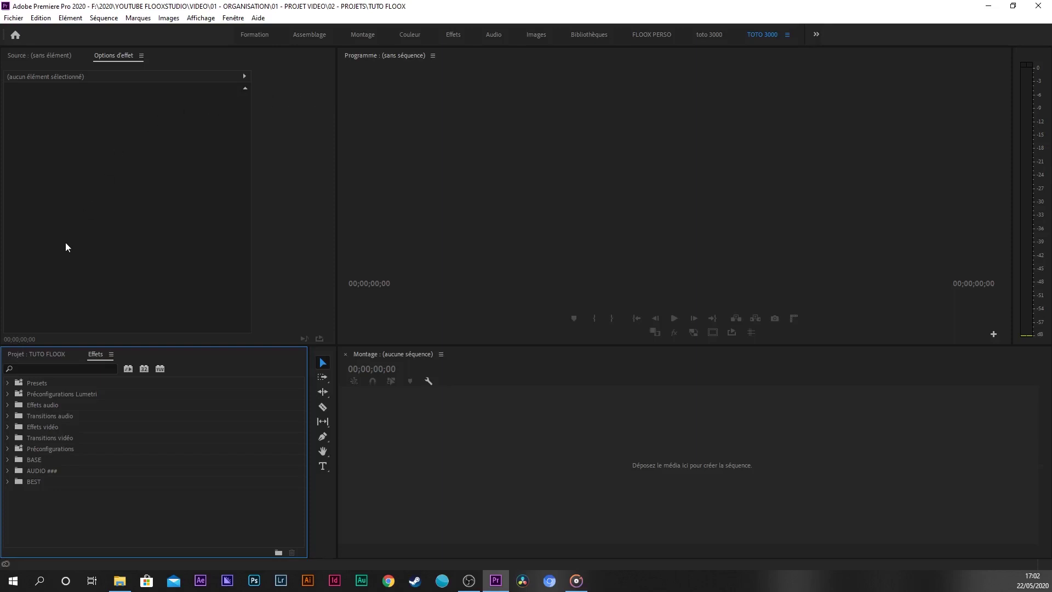
# - Import the five skate clips from the 01 RUSHS folder into the project, browsing there from 01 - PROJET VIDEO
pyautogui.click(42, 355)
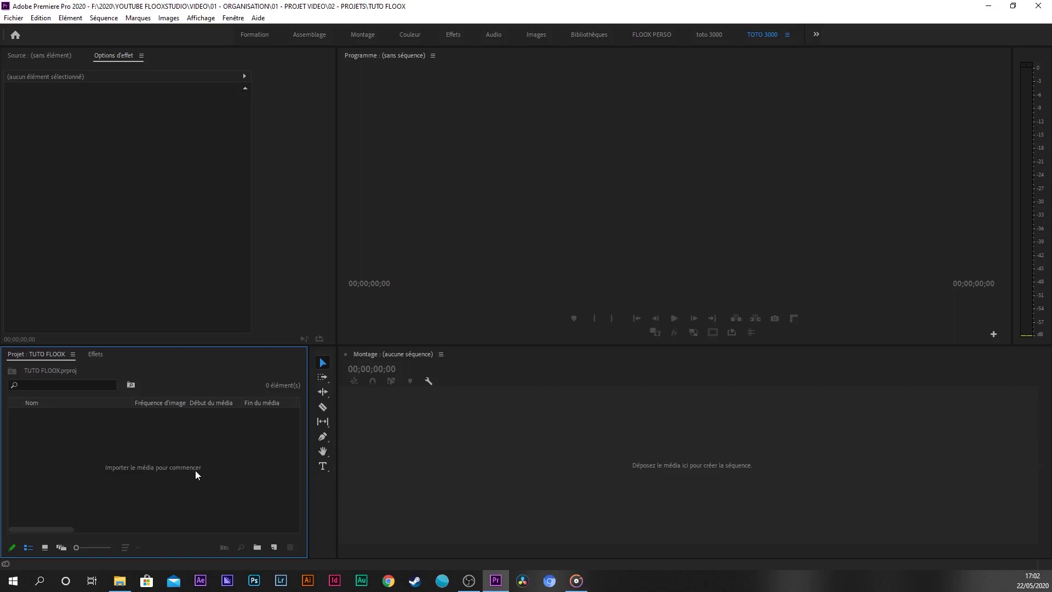
pyautogui.doubleClick(186, 442)
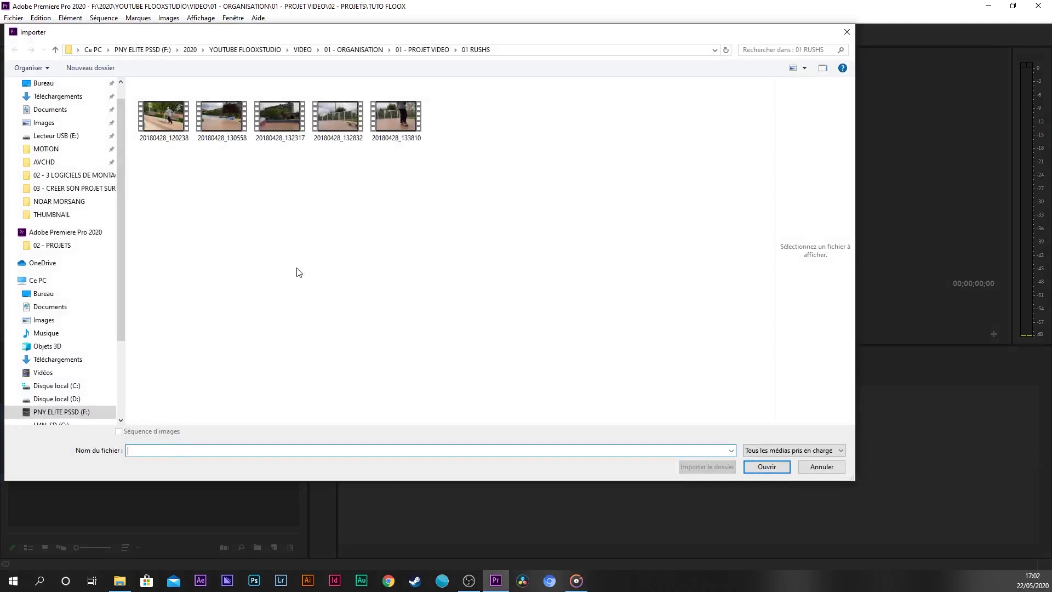
pyautogui.click(432, 50)
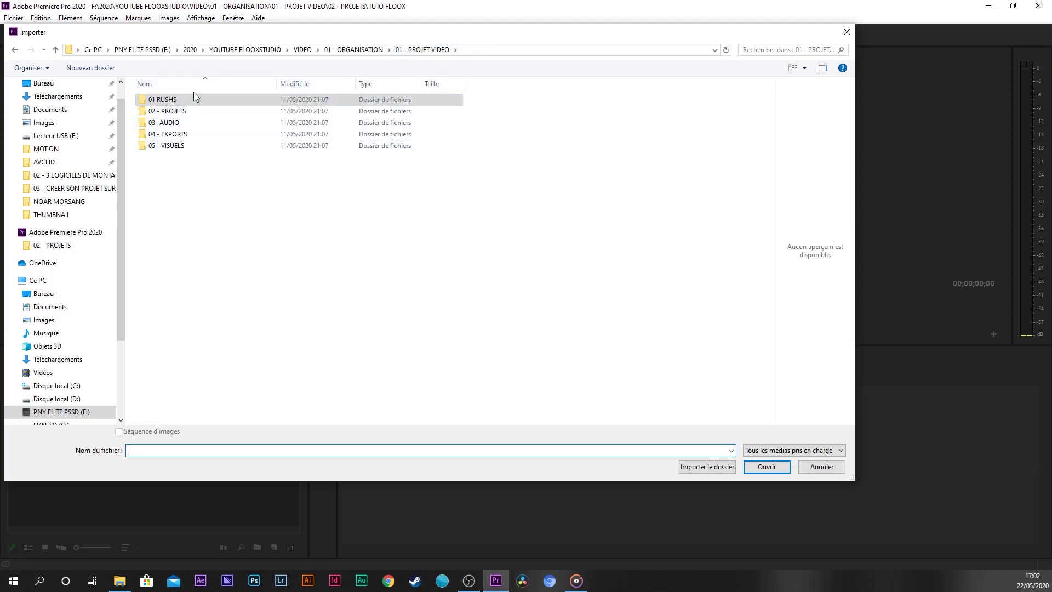
pyautogui.doubleClick(176, 100)
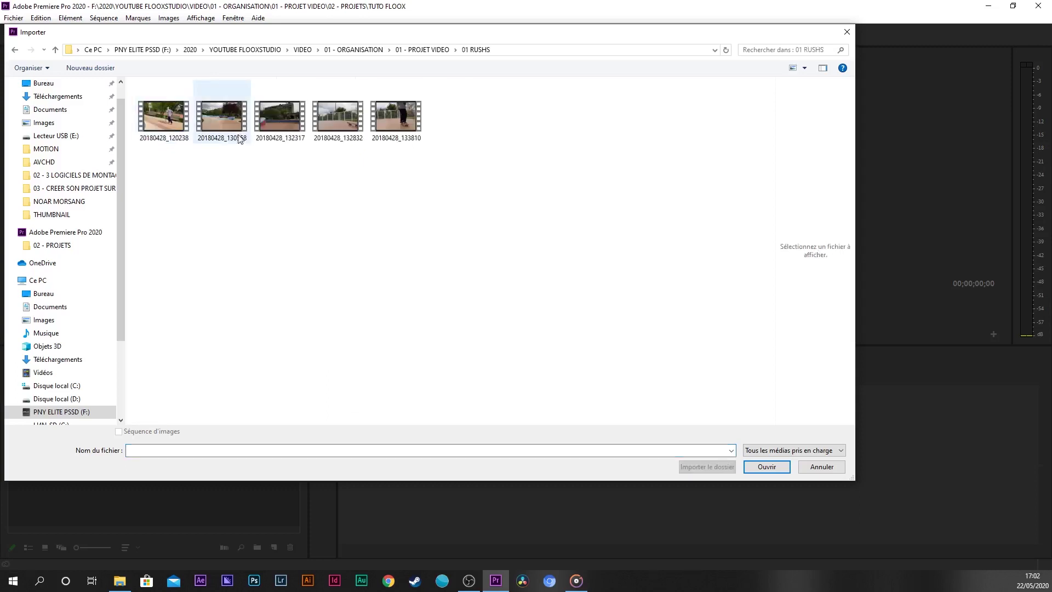
pyautogui.moveTo(445, 159); pyautogui.dragTo(182, 143)
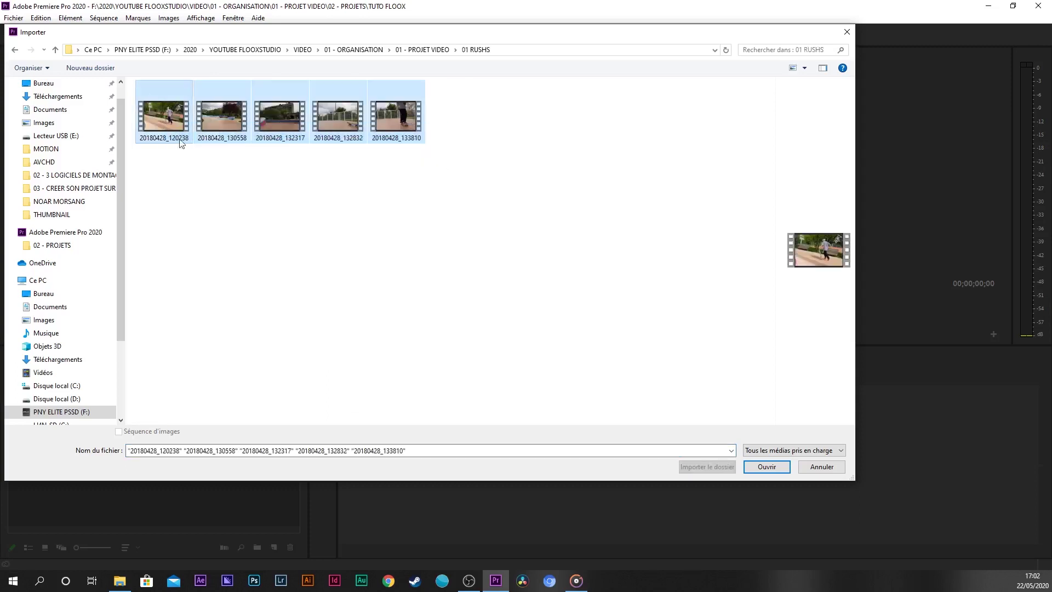
pyautogui.click(765, 467)
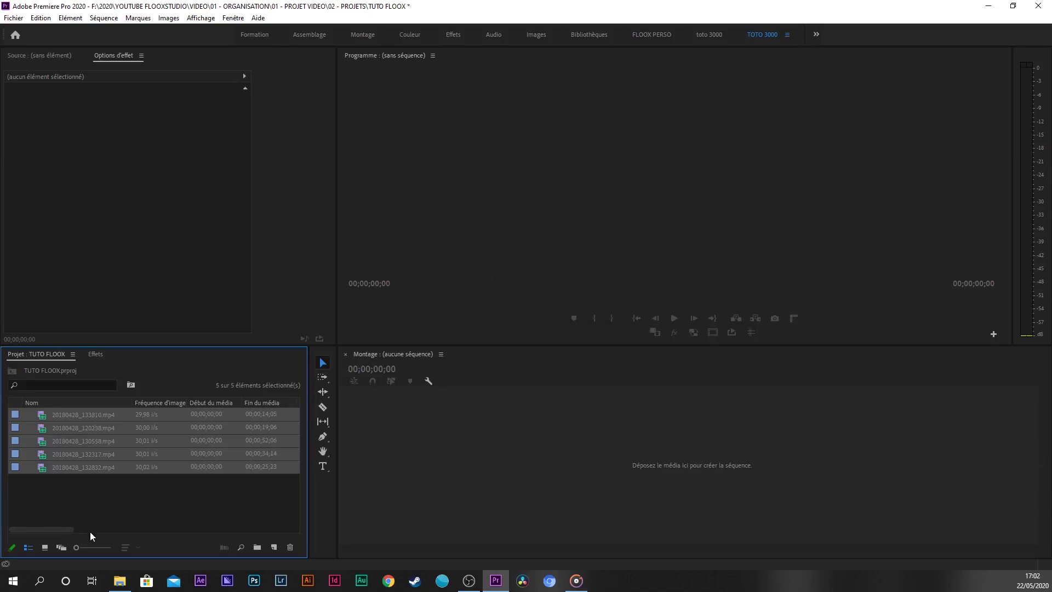
# - View the imported clips as icons with the thumbnails enlarged, return to list view and deselect everything
pyautogui.click(44, 548)
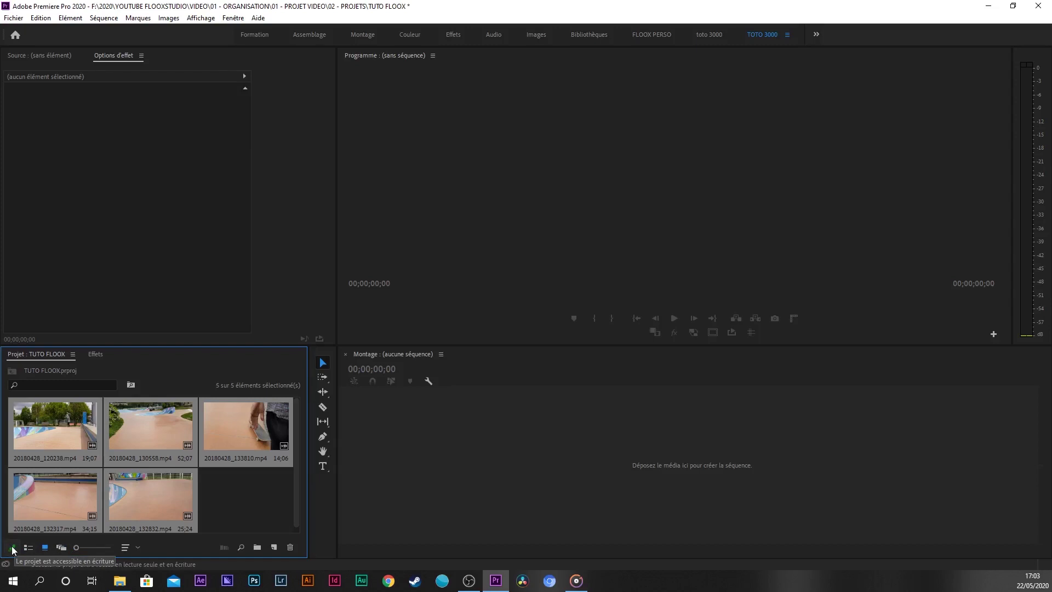
pyautogui.moveTo(77, 547); pyautogui.dragTo(106, 548)
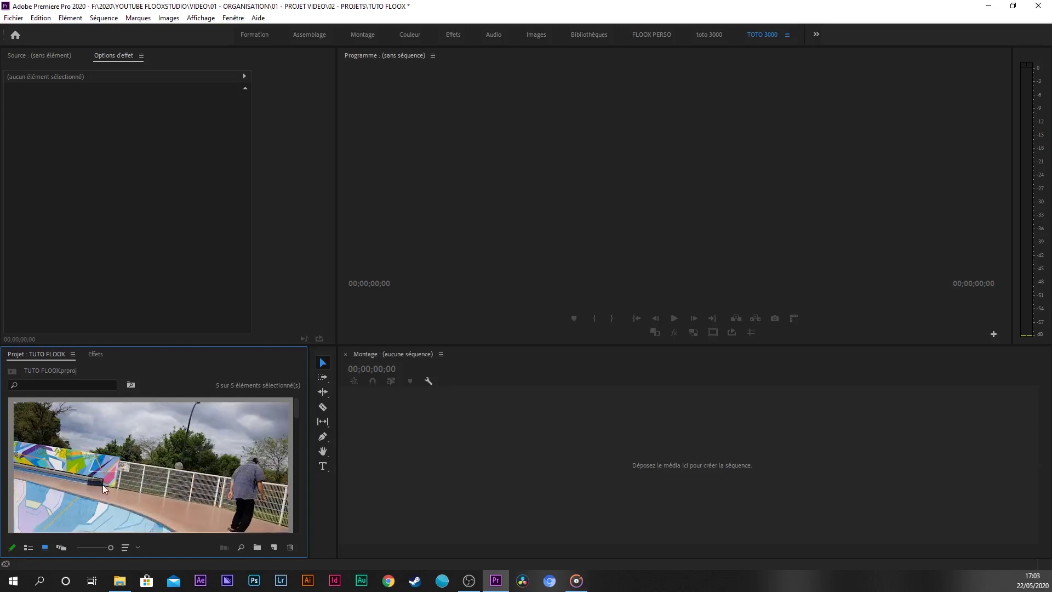
pyautogui.click(28, 548)
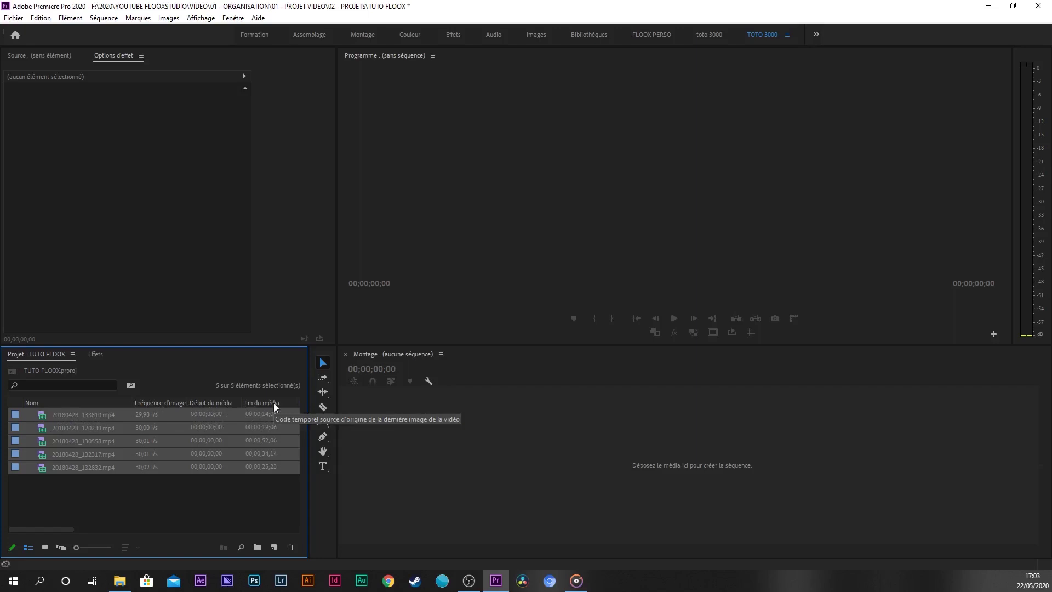
pyautogui.click(107, 498)
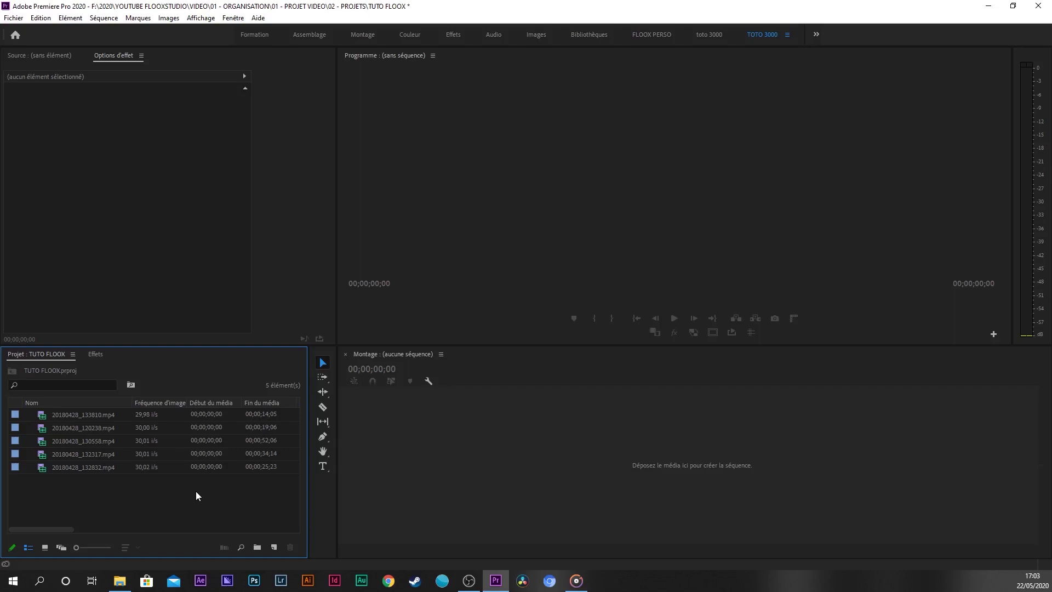
# - Switch to File Explorer and import the whole 01 RUSHS folder from 01 - PROJET VIDEO into the project as a bin
pyautogui.hotkey('ctrl', 'n')
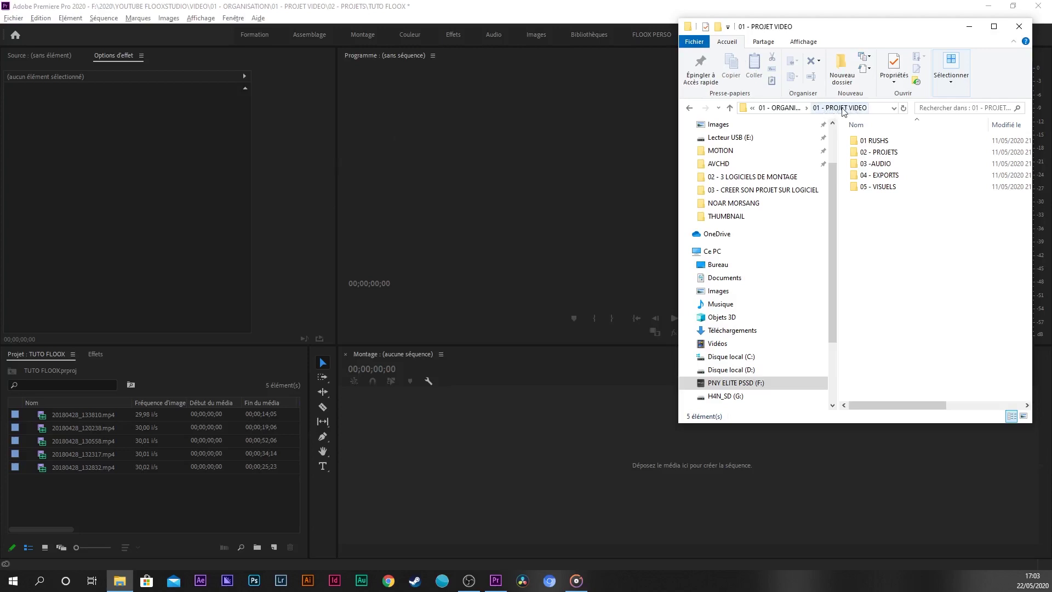
pyautogui.click(872, 143)
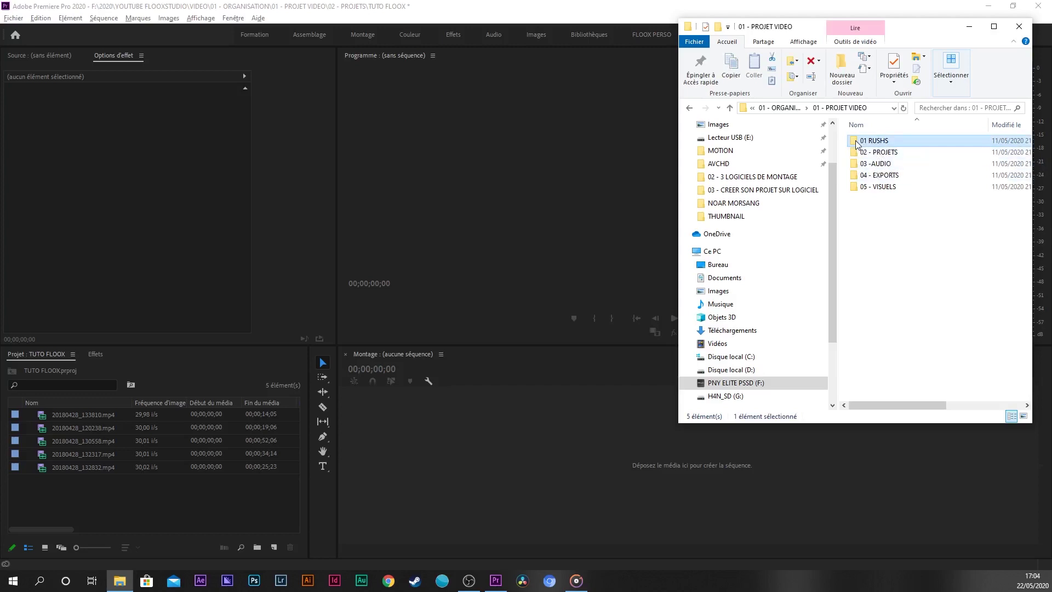
pyautogui.moveTo(859, 144); pyautogui.dragTo(193, 504)
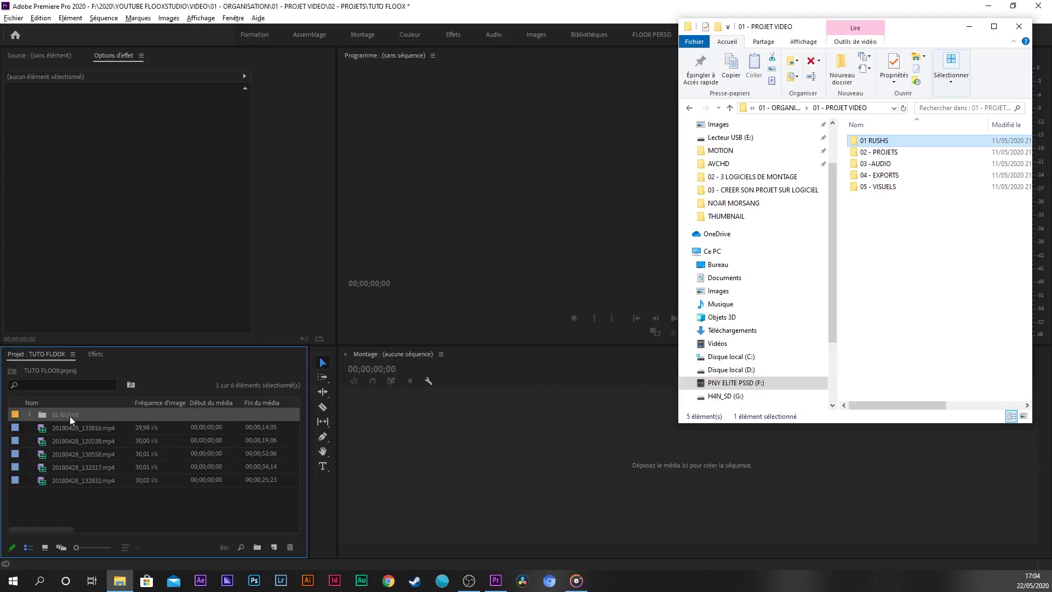
# - Expand the 01 RUSHS bin, load its clips from 20180428_133810 to 20180428_132317 in the Source monitor, and collapse the bin again
pyautogui.click(30, 414)
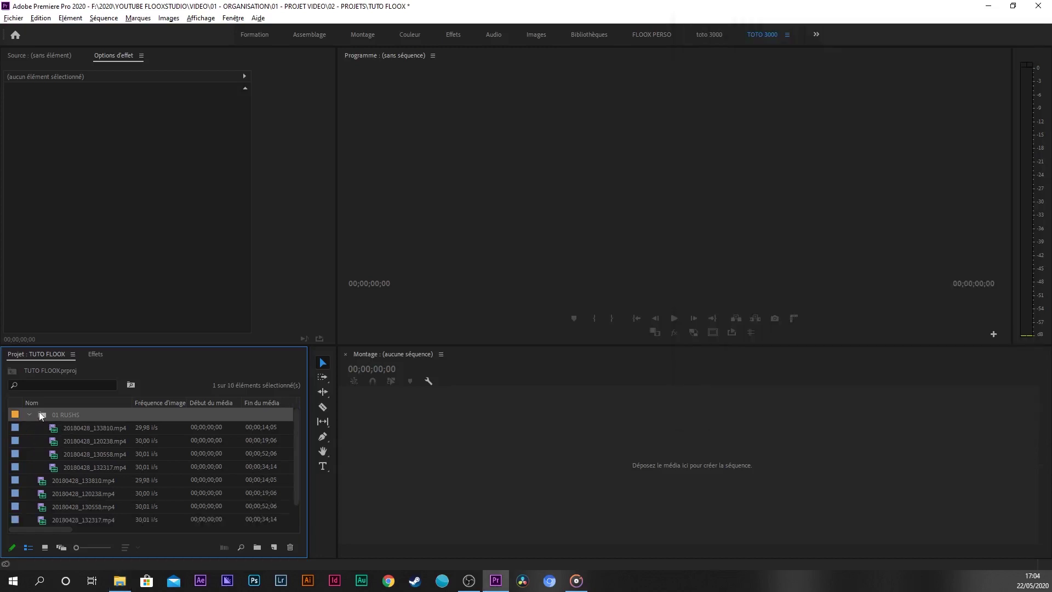
pyautogui.click(94, 426)
pyautogui.click(93, 427)
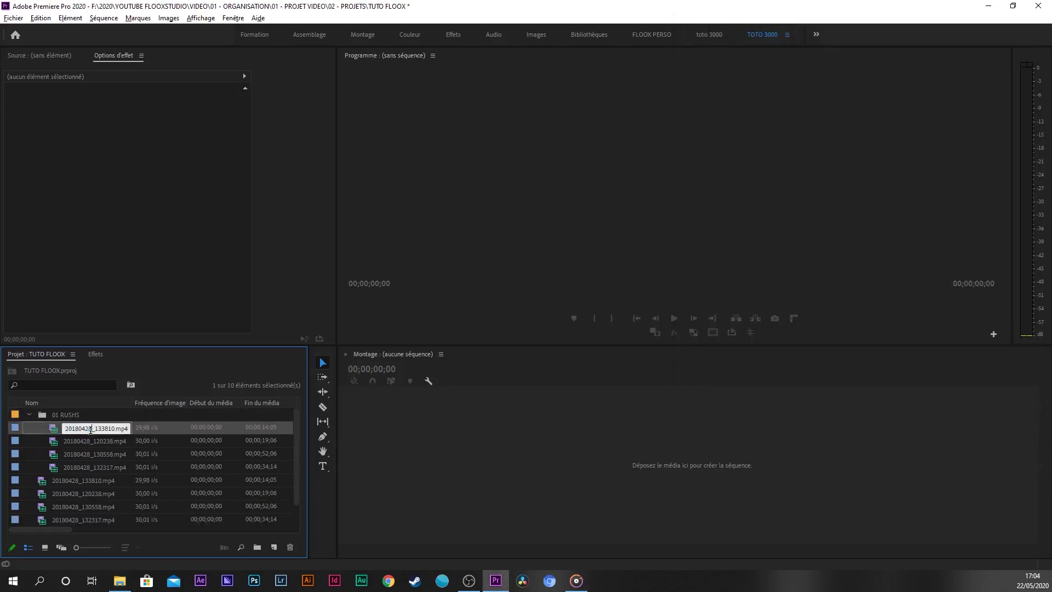
pyautogui.doubleClick(57, 428)
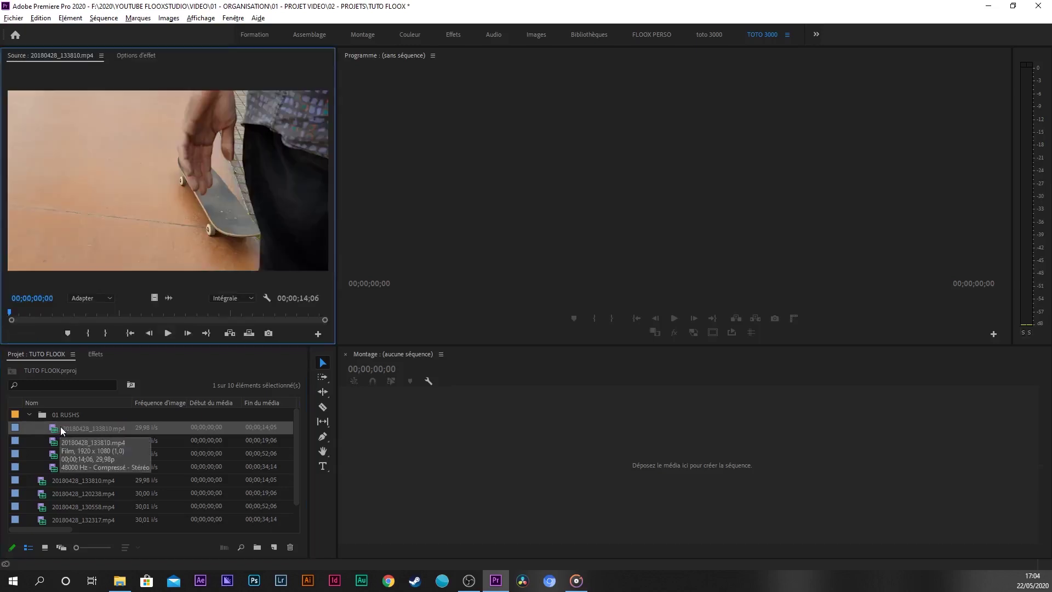
pyautogui.doubleClick(54, 443)
pyautogui.doubleClick(55, 457)
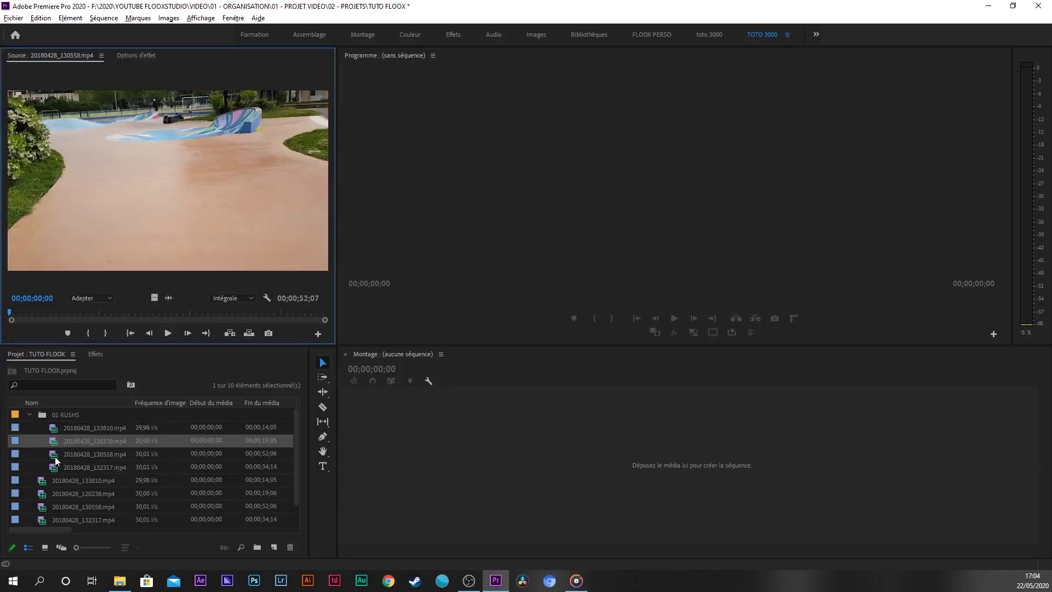
pyautogui.click(57, 458)
pyautogui.doubleClick(55, 469)
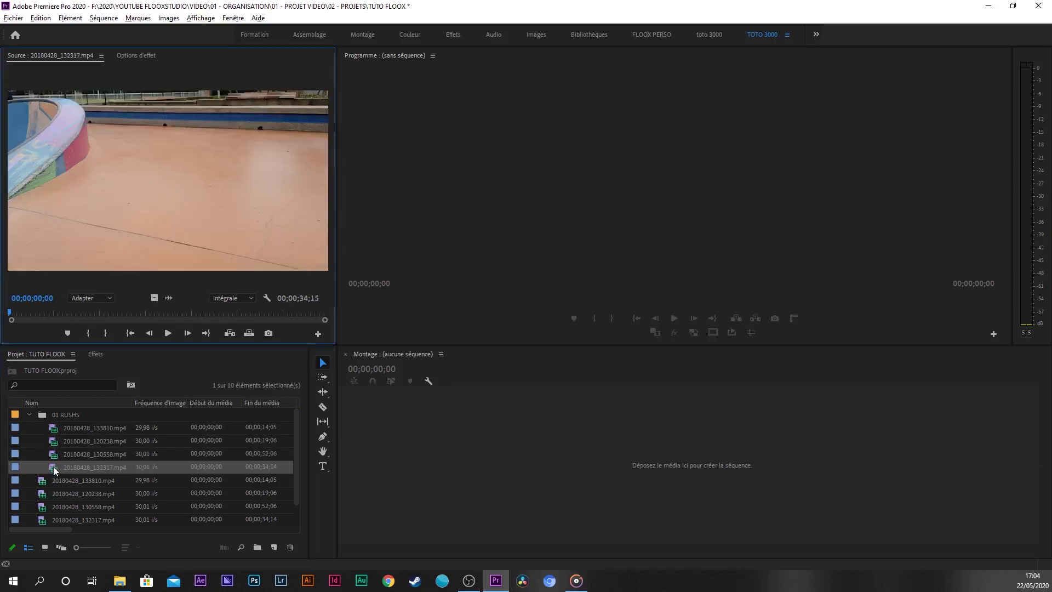
pyautogui.click(29, 414)
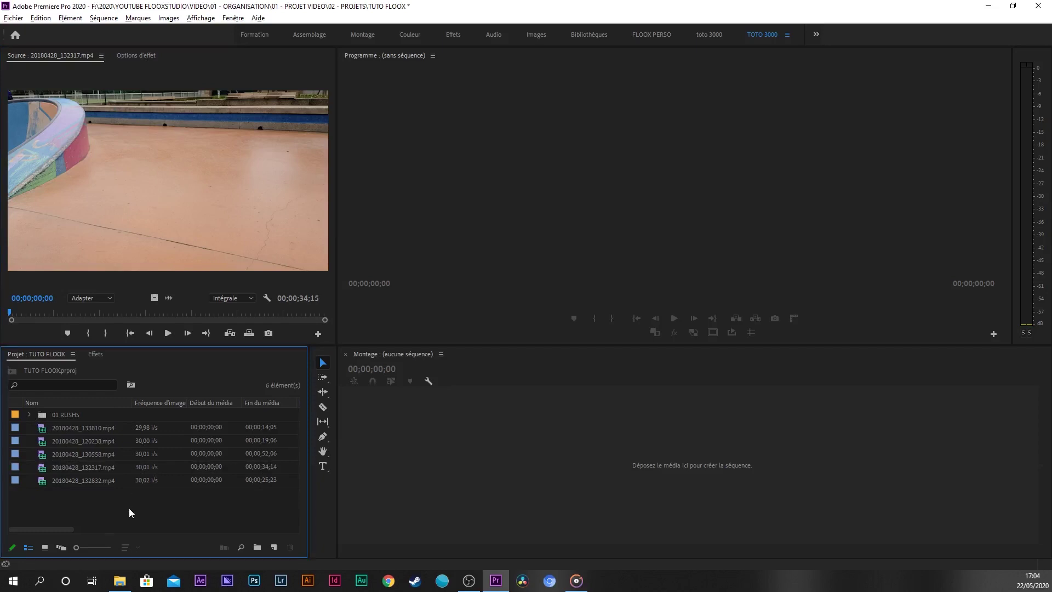
# - Try to import the 04 - EXPORTS folder from File Explorer into the project
pyautogui.click(119, 580)
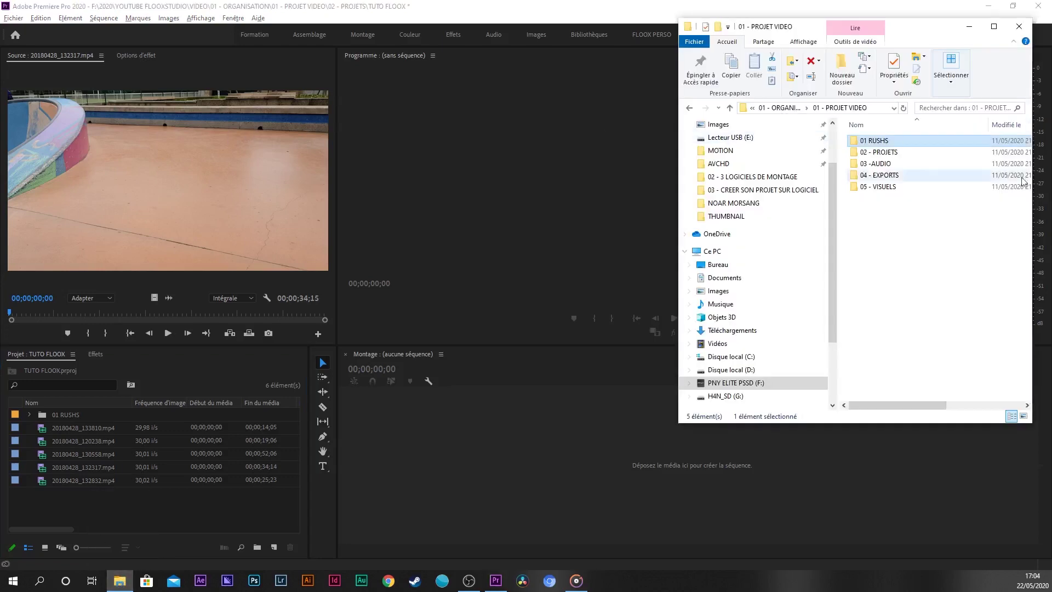
pyautogui.click(886, 180)
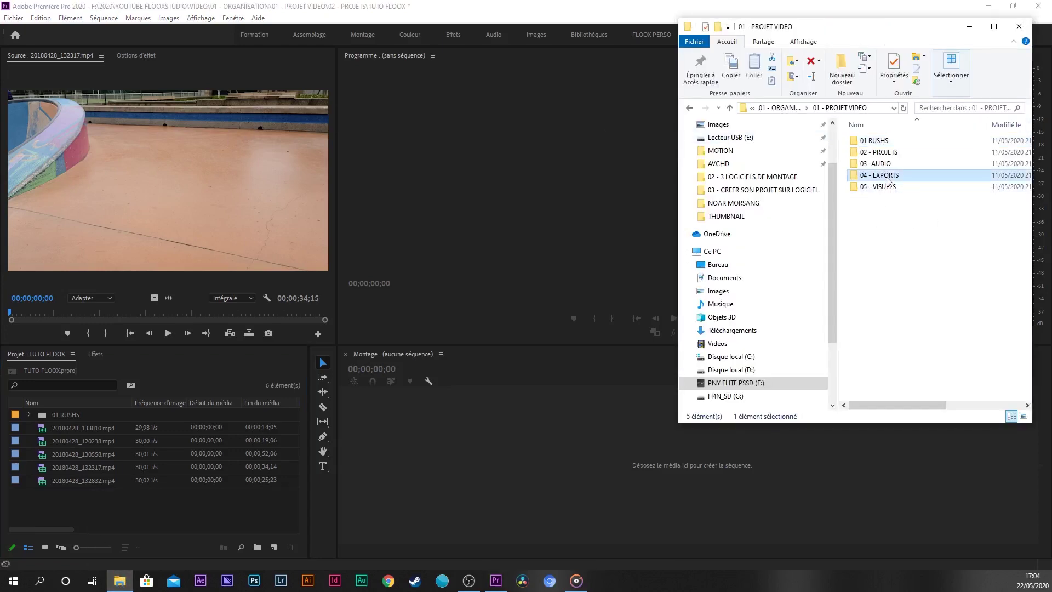
pyautogui.moveTo(862, 178); pyautogui.dragTo(167, 508)
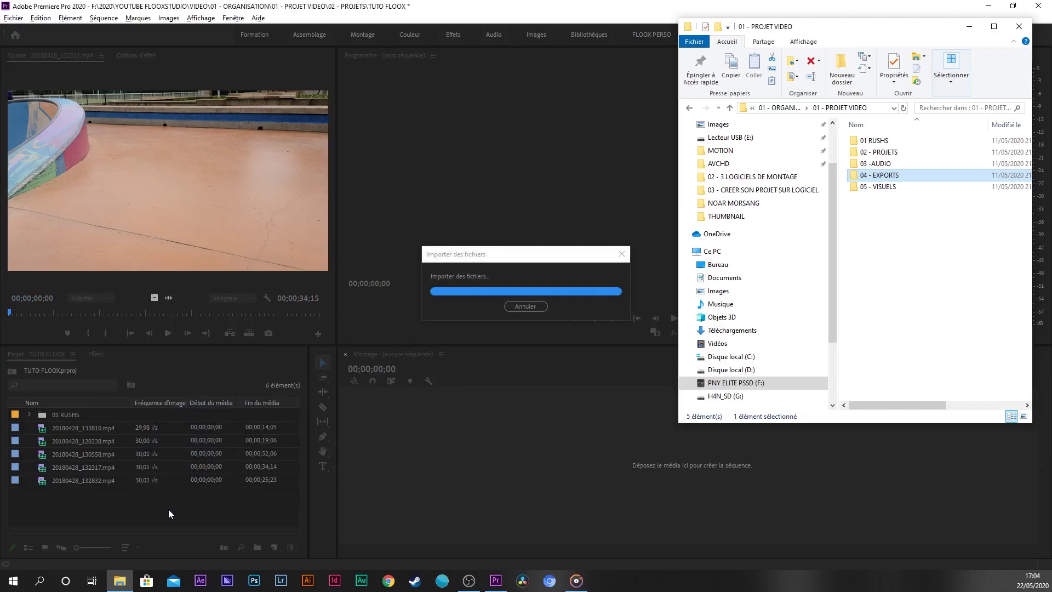
pyautogui.click(149, 518)
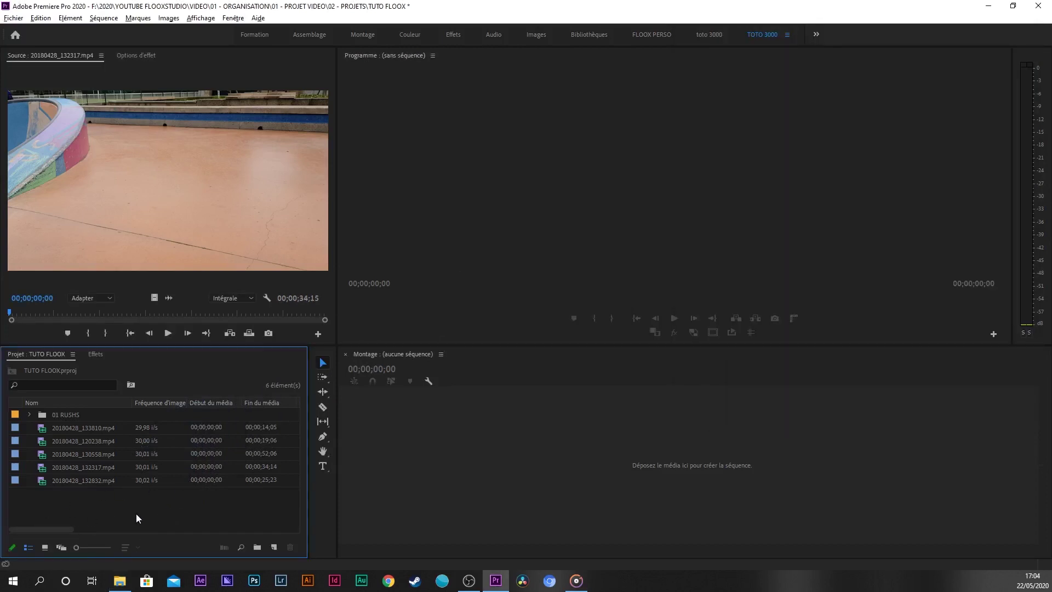
# - Look inside the 01 RUSHS folder in File Explorer, go back to 01 - PROJET VIDEO and return to Premiere Pro
pyautogui.hotkey('alt', 'Tab')
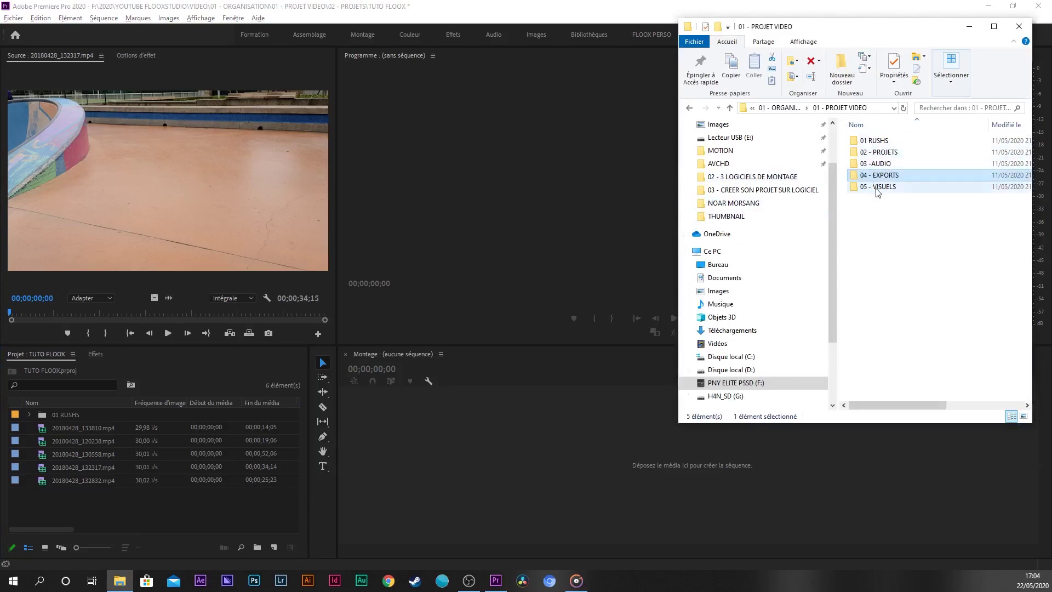
pyautogui.doubleClick(876, 141)
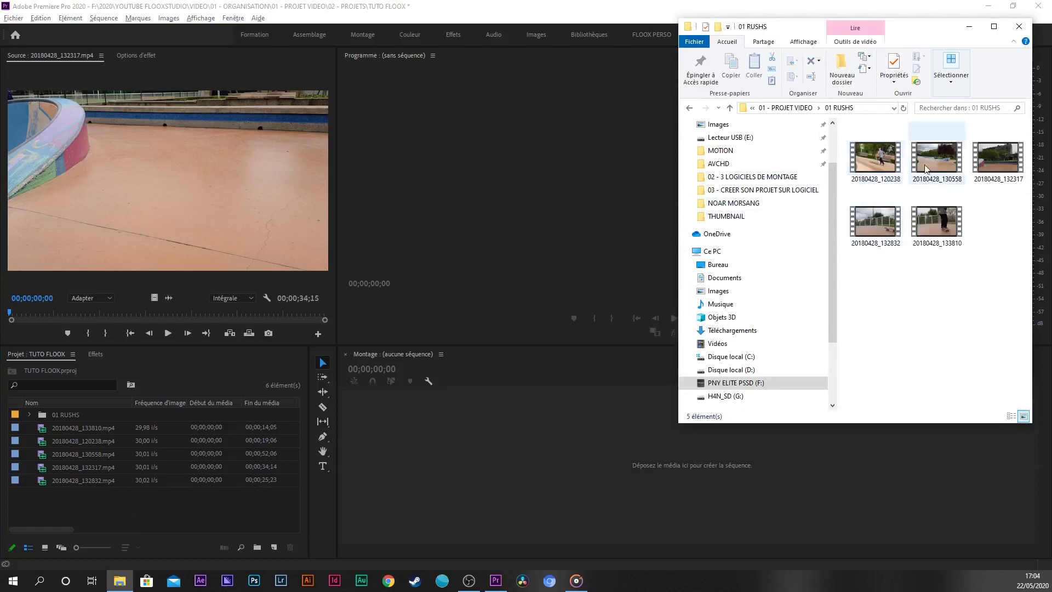
pyautogui.click(689, 108)
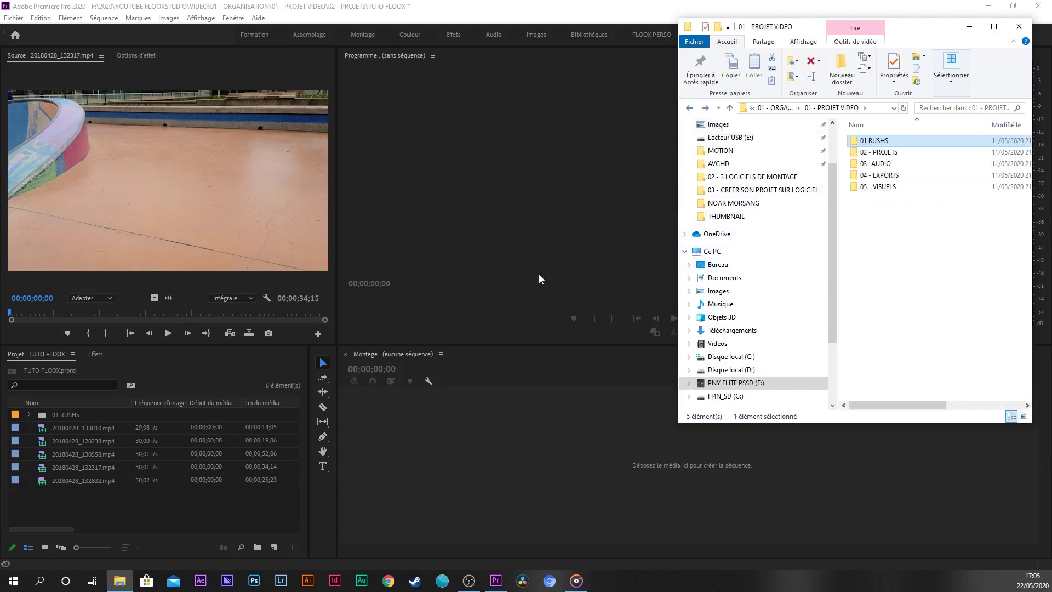
pyautogui.click(218, 499)
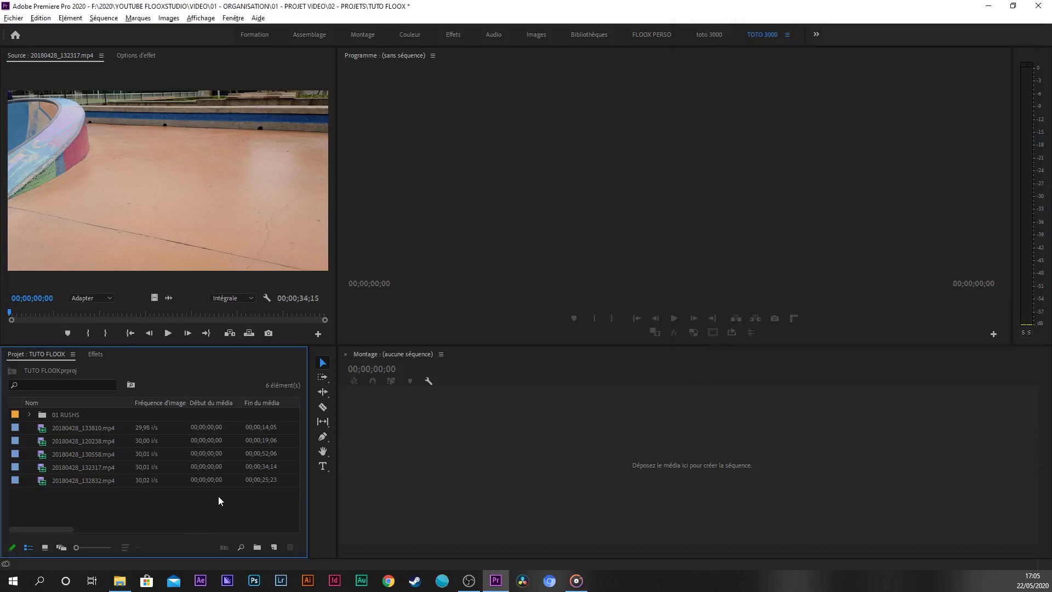
# - Import the five clips from the 01 RUSHS folder a second time and delete the selected duplicates
pyautogui.doubleClick(187, 509)
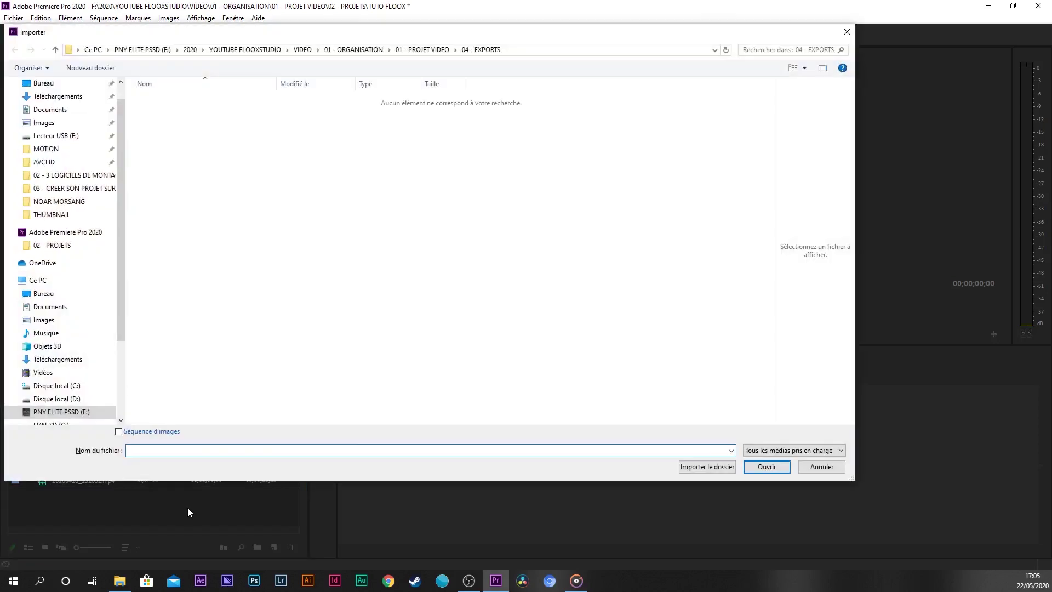
pyautogui.click(436, 50)
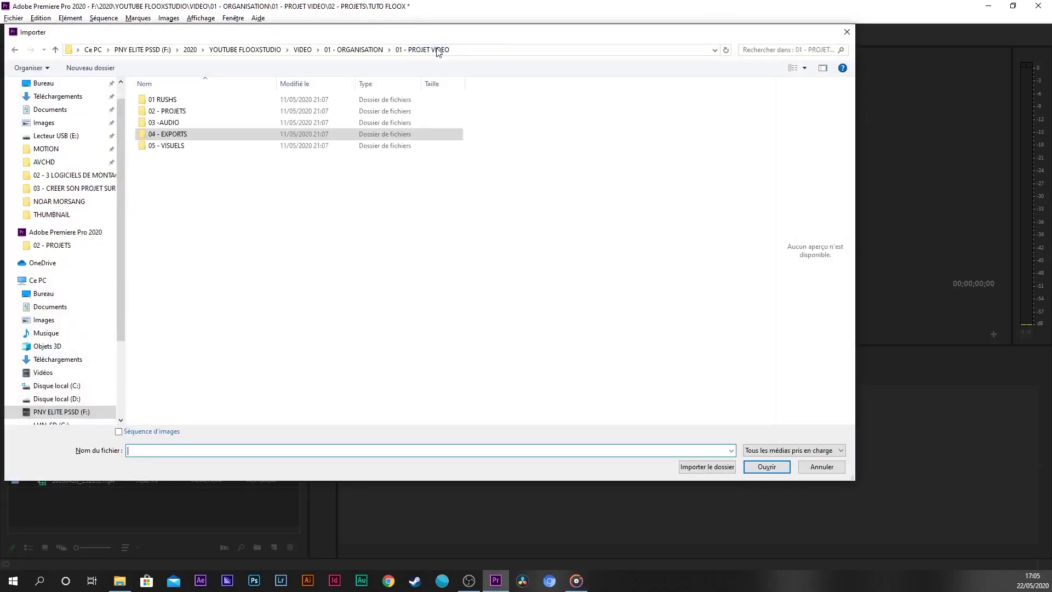
pyautogui.doubleClick(163, 100)
pyautogui.moveTo(420, 174); pyautogui.dragTo(154, 124)
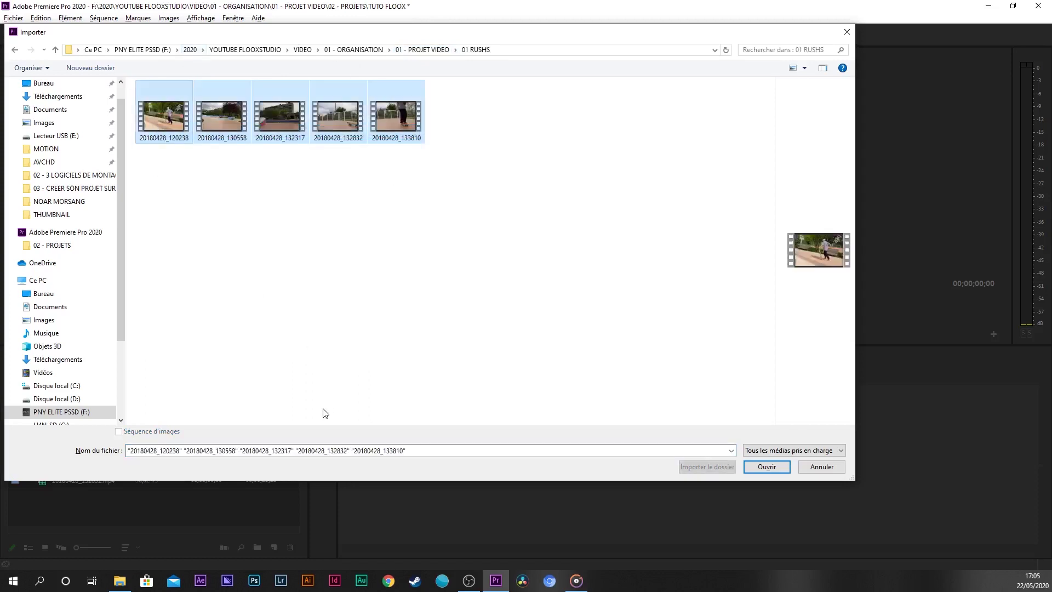
pyautogui.click(765, 467)
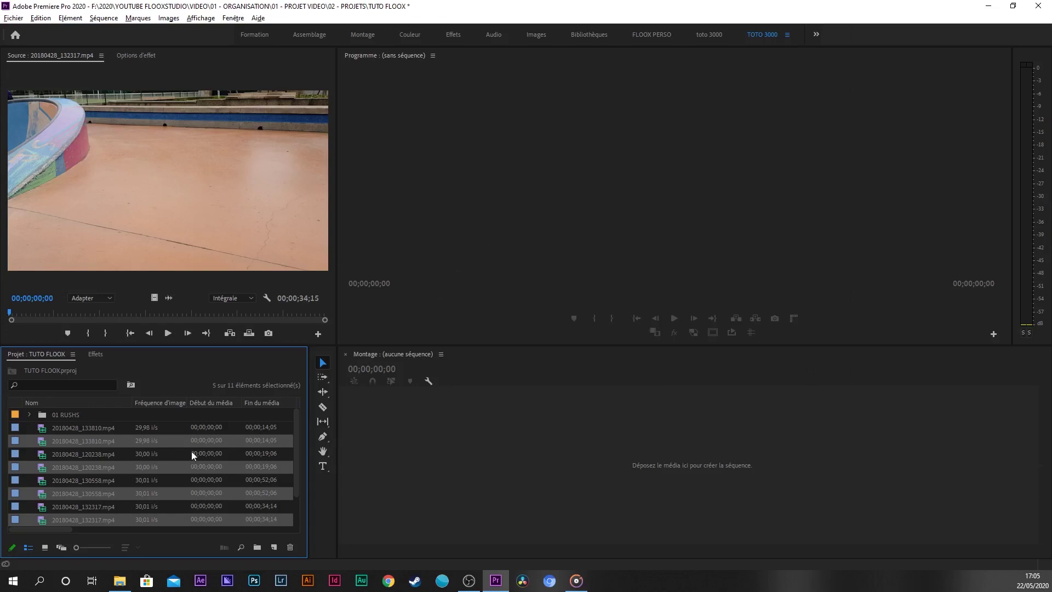
pyautogui.rightClick(108, 443)
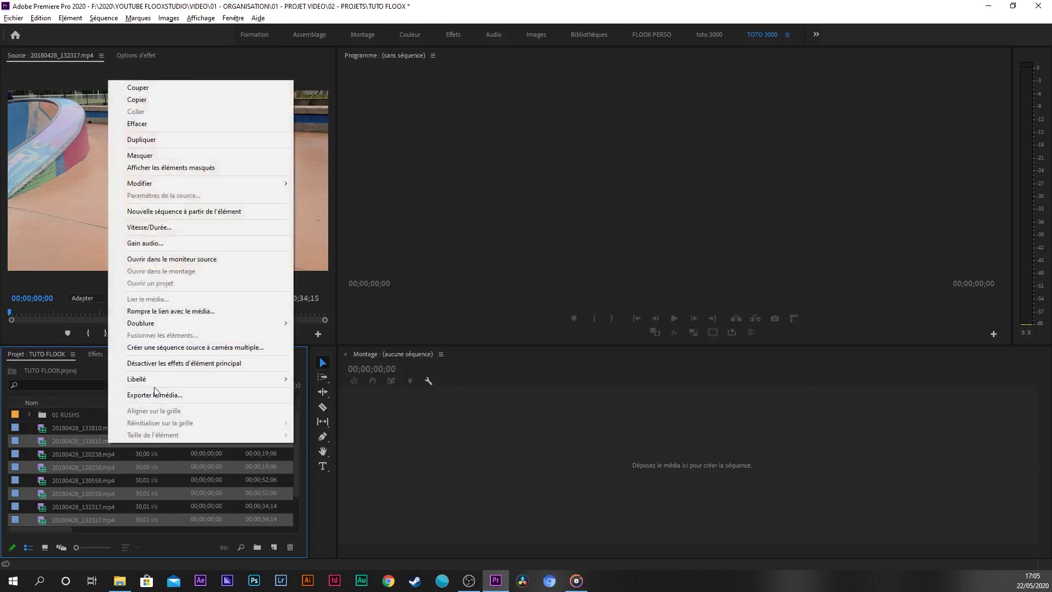
pyautogui.click(170, 126)
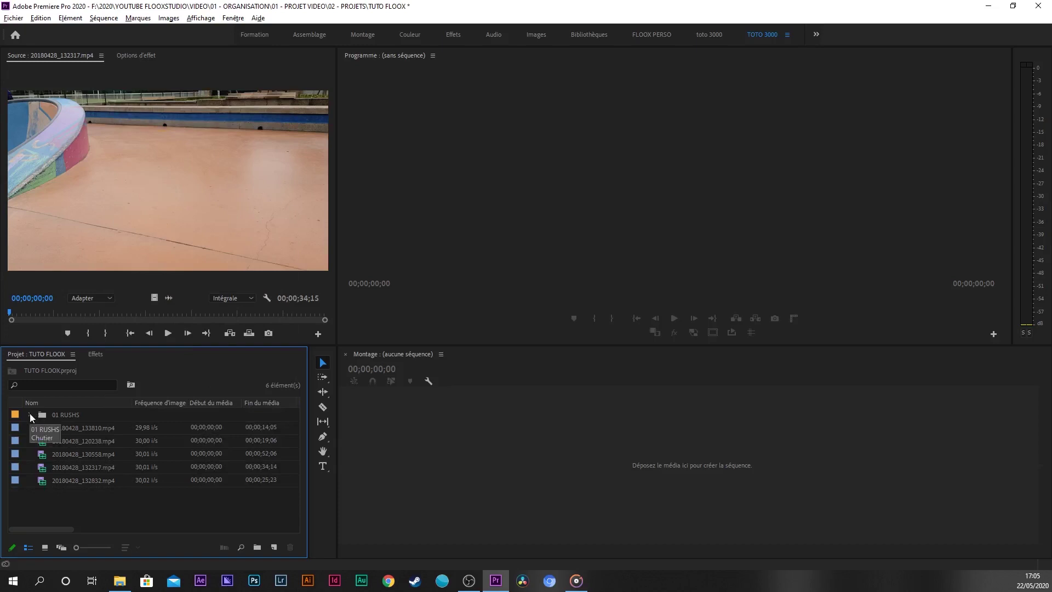
# - Delete the five loose clips outside the 01 RUSHS bin from the project
pyautogui.moveTo(109, 505); pyautogui.dragTo(77, 435)
pyautogui.rightClick(77, 435)
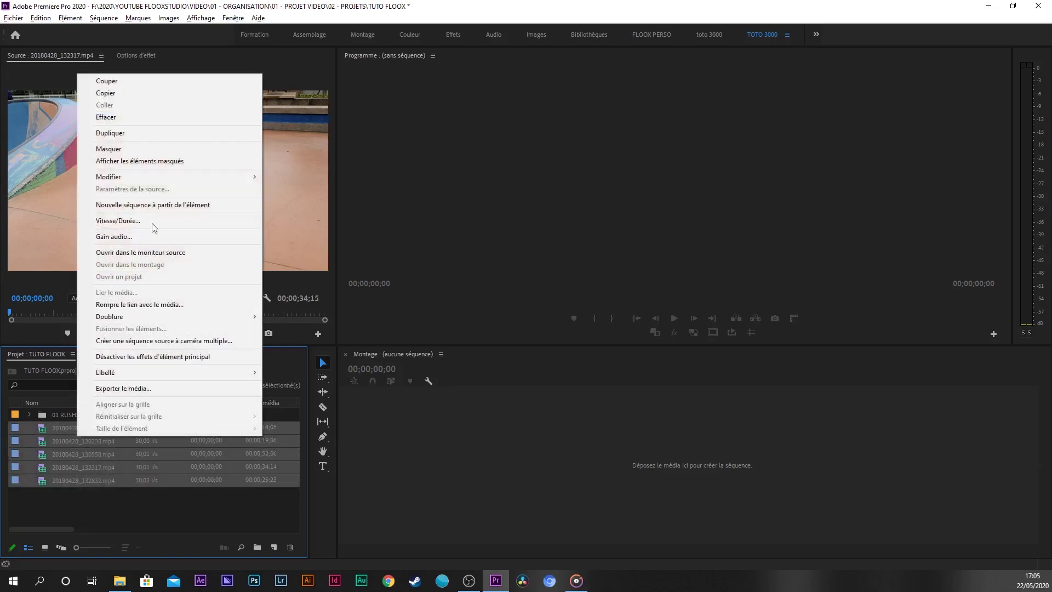
pyautogui.click(134, 117)
# - Create a new bin named 02 SEQUENCES at the root of the project
pyautogui.rightClick(54, 462)
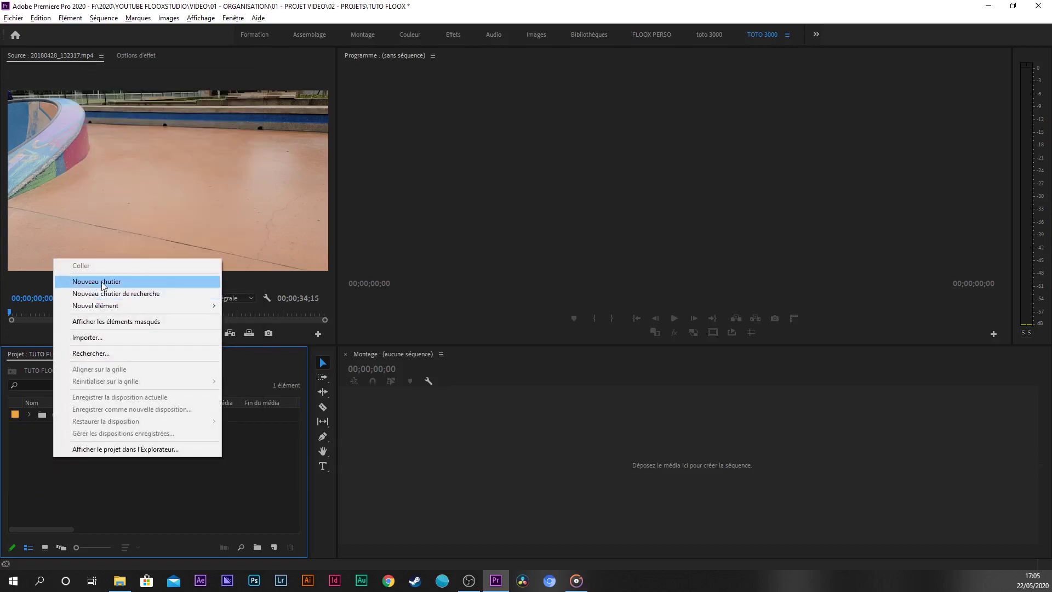
pyautogui.rightClick(109, 488)
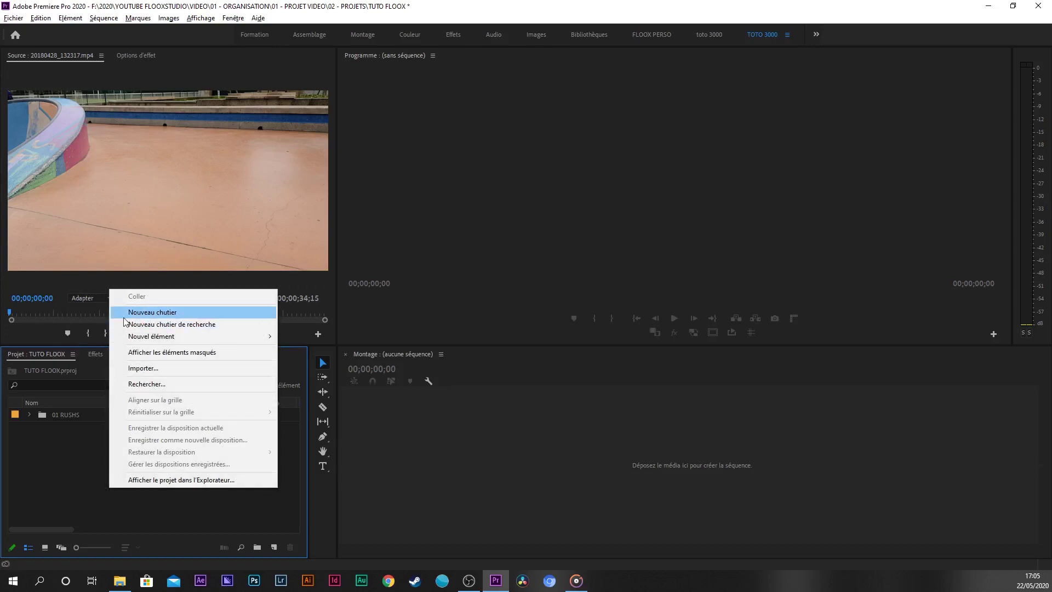
pyautogui.click(152, 313)
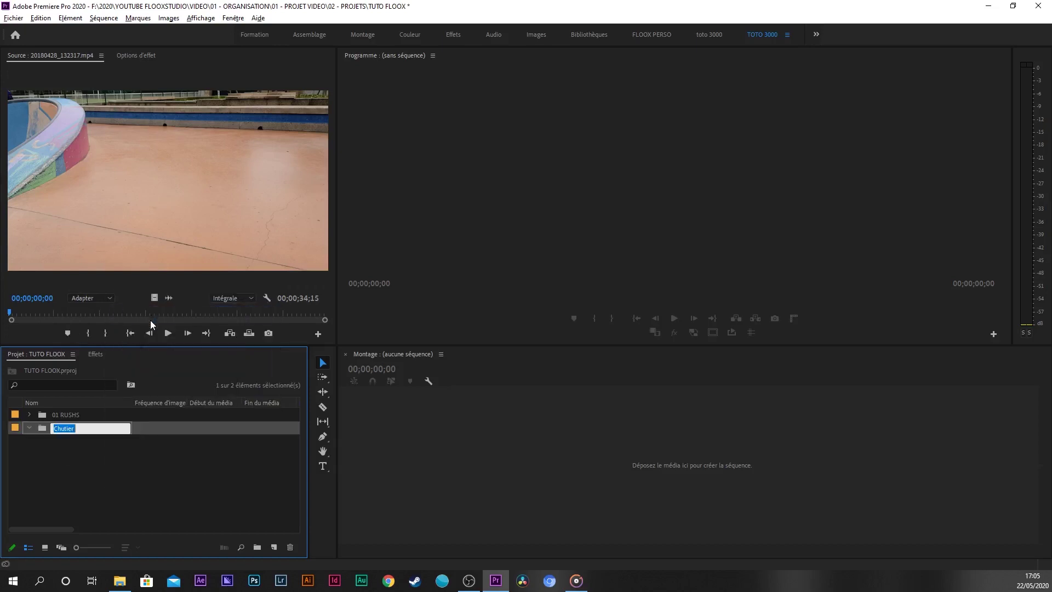
pyautogui.write('02 SEQUENCES')
pyautogui.click(79, 478)
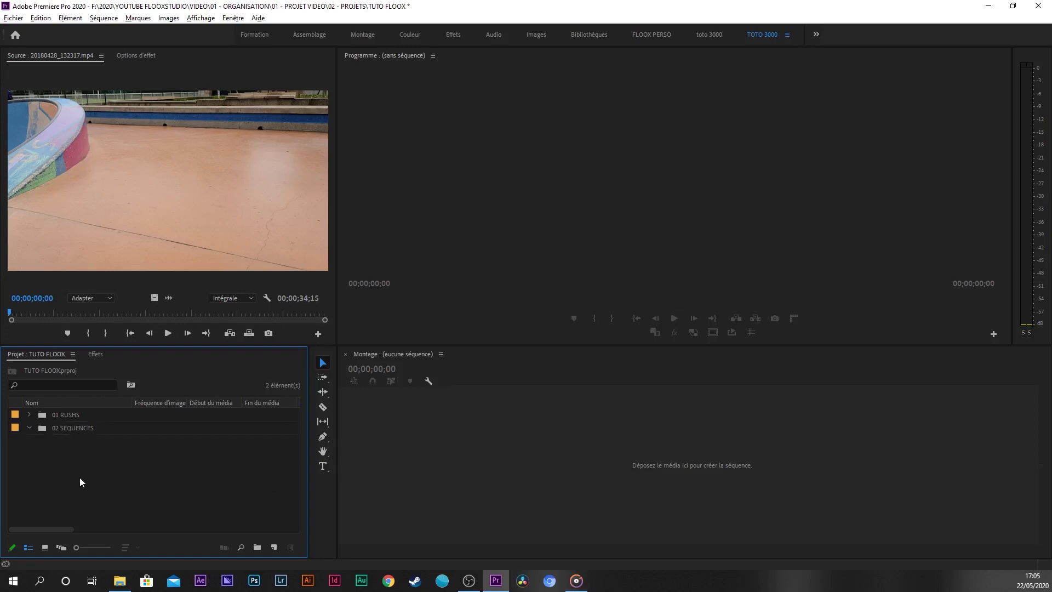
# - Open the 02 SEQUENCES bin to view its contents and return to the TUTO FLOOX project root
pyautogui.doubleClick(44, 427)
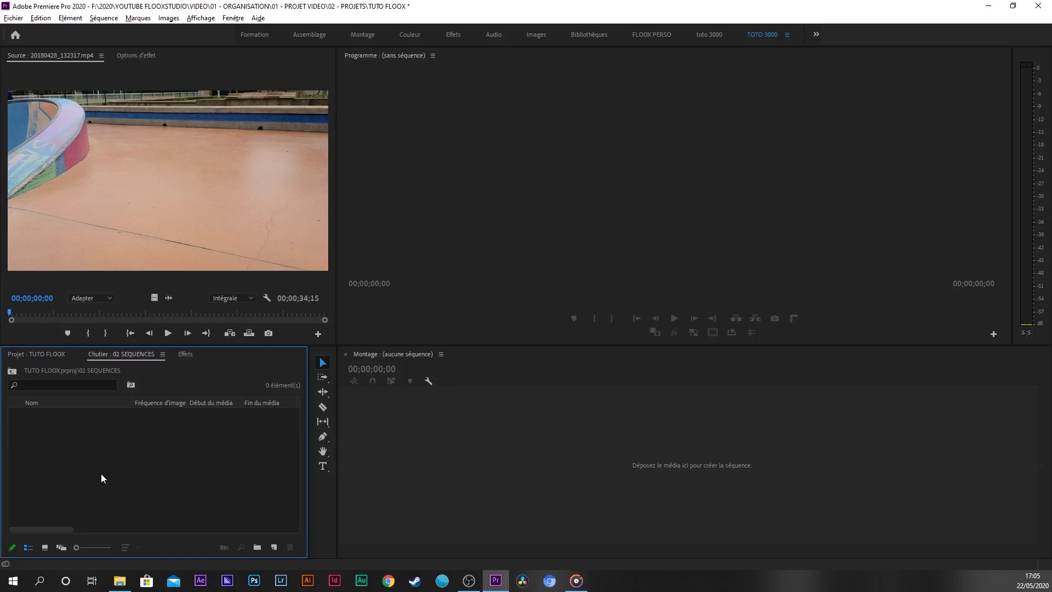
pyautogui.click(34, 354)
pyautogui.click(67, 453)
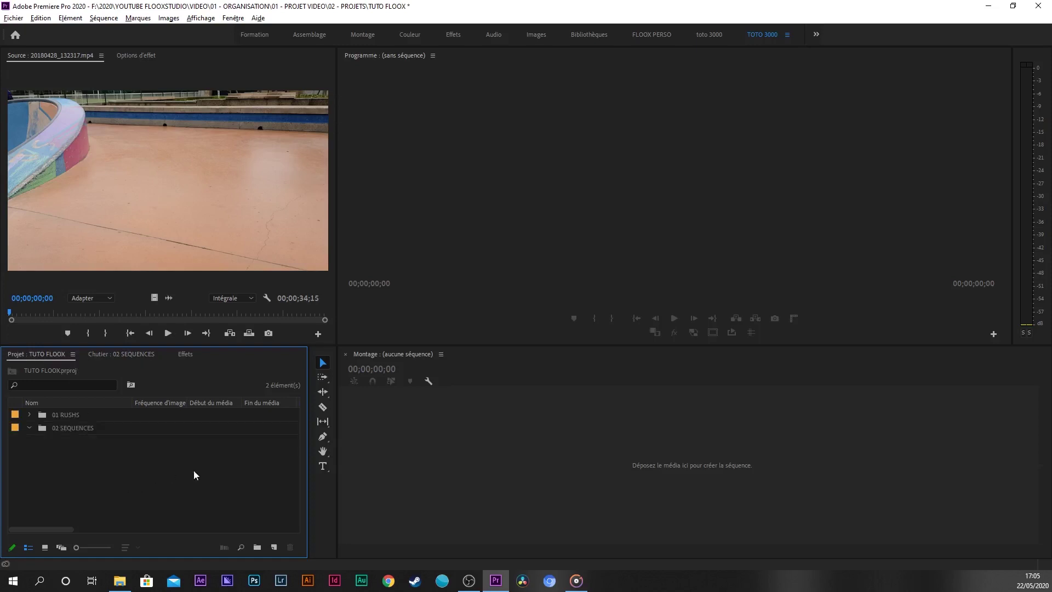
# - Import the 03 -AUDIO folder from File Explorer into the project as a bin and check its contents
pyautogui.click(120, 580)
pyautogui.doubleClick(877, 163)
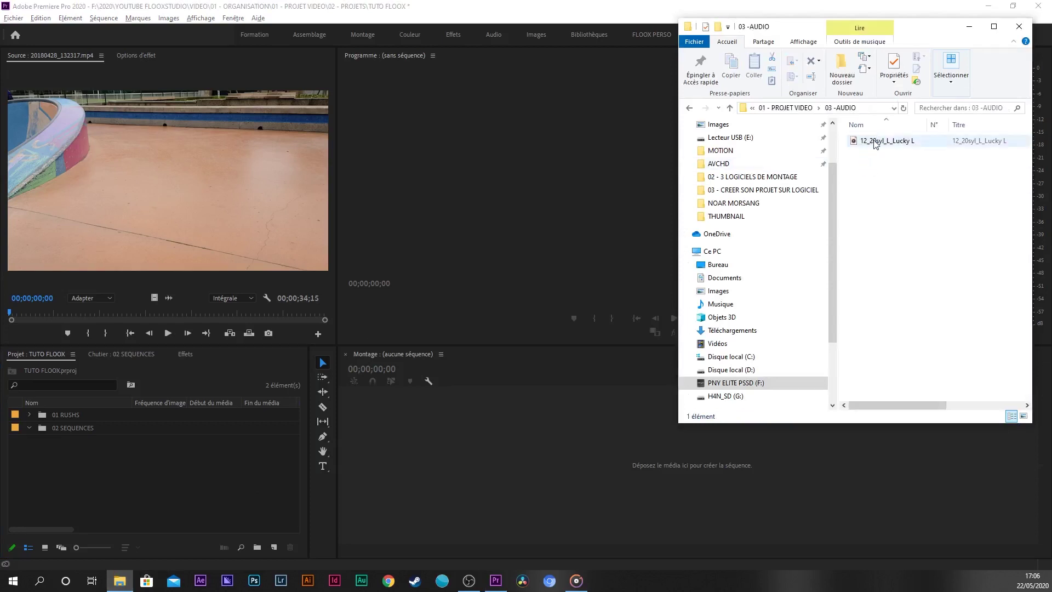
pyautogui.click(689, 108)
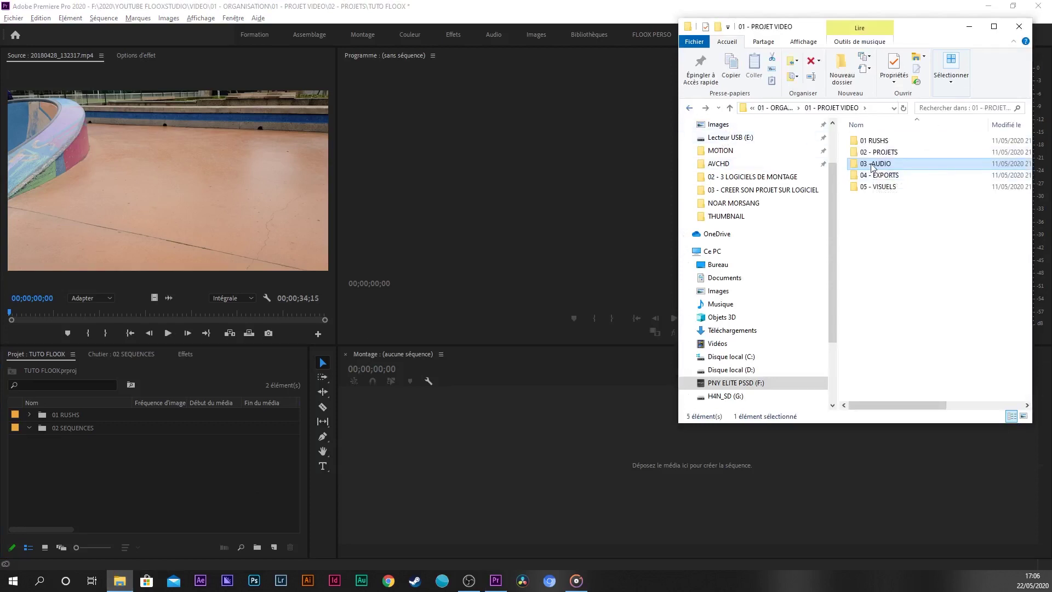
pyautogui.moveTo(874, 165); pyautogui.dragTo(134, 475)
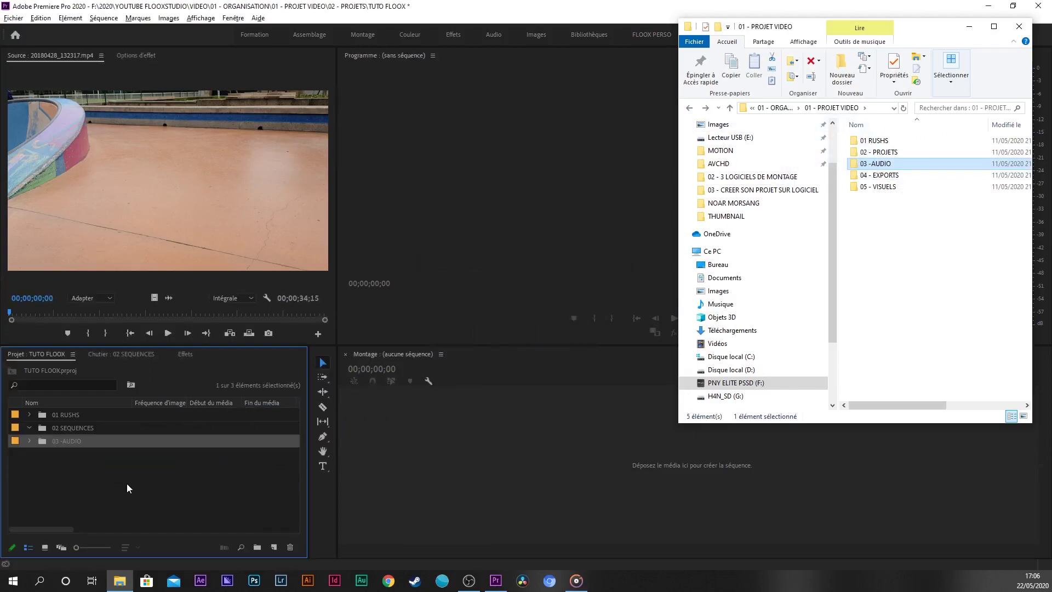
pyautogui.click(29, 441)
pyautogui.click(96, 454)
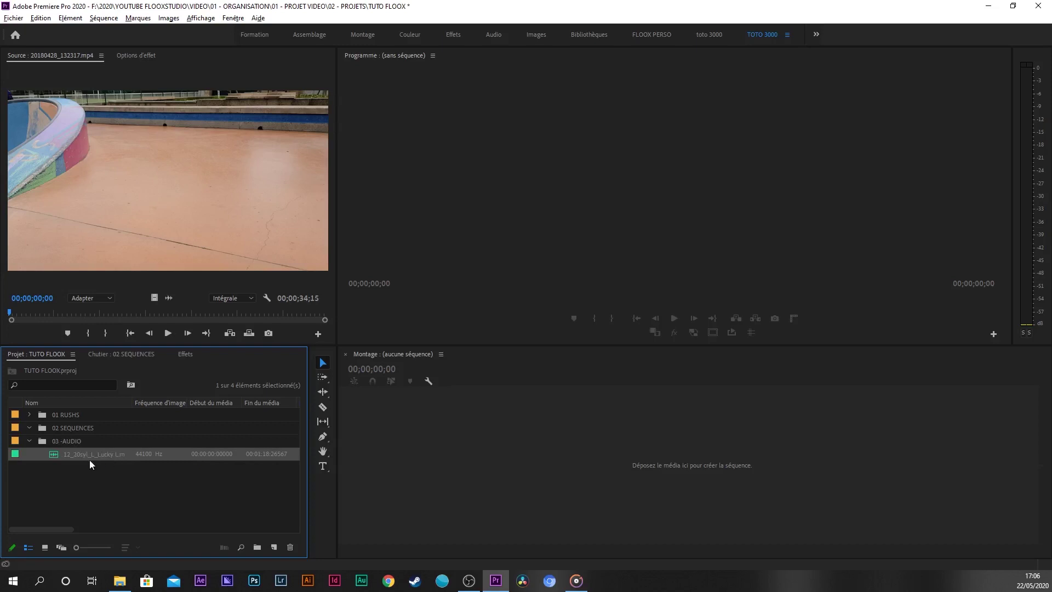
pyautogui.click(29, 441)
pyautogui.doubleClick(74, 480)
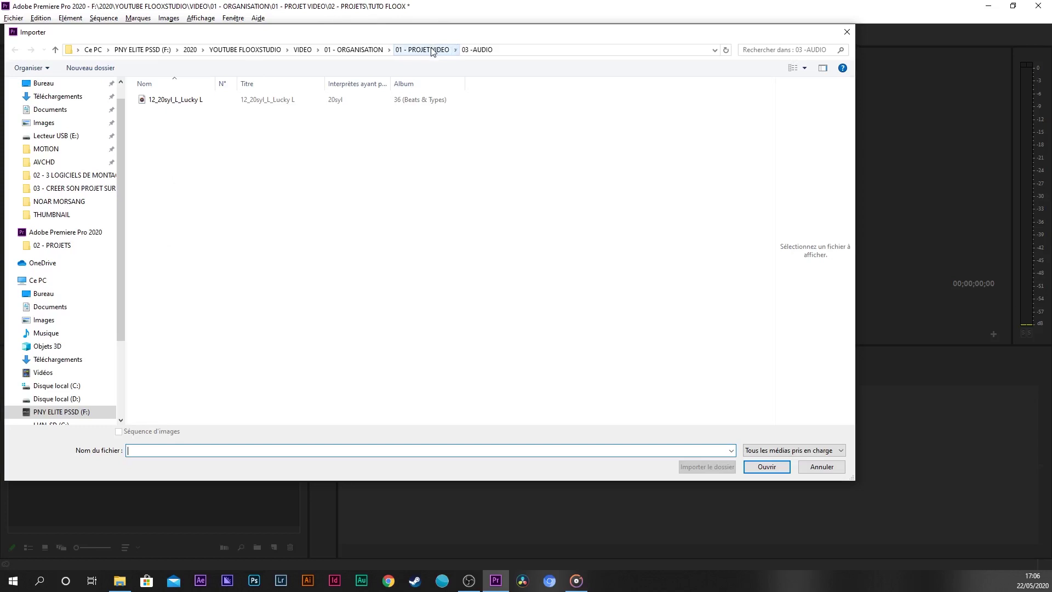
pyautogui.click(430, 50)
pyautogui.click(354, 50)
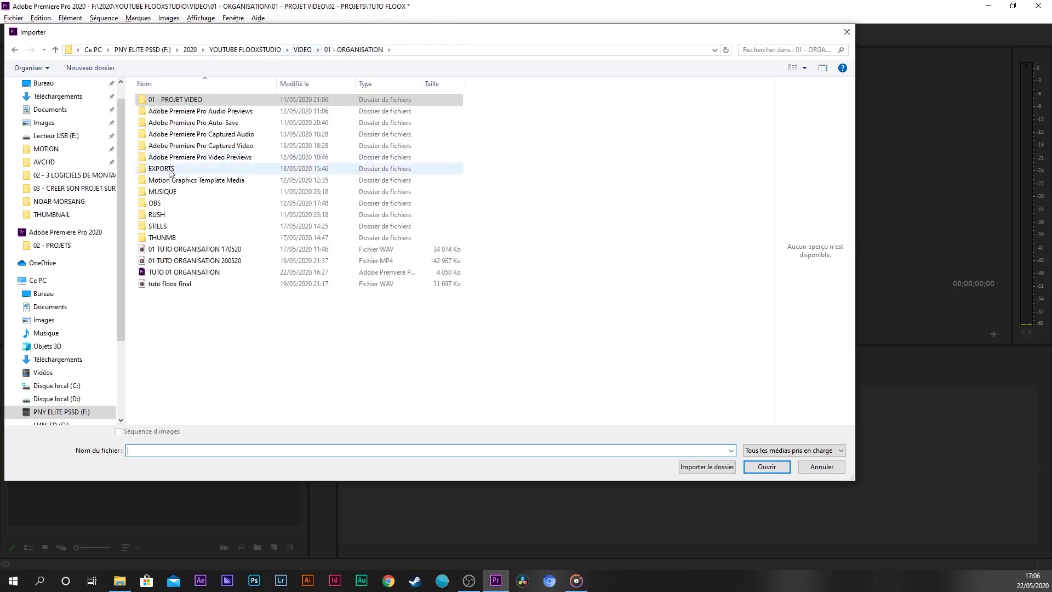
pyautogui.doubleClick(181, 100)
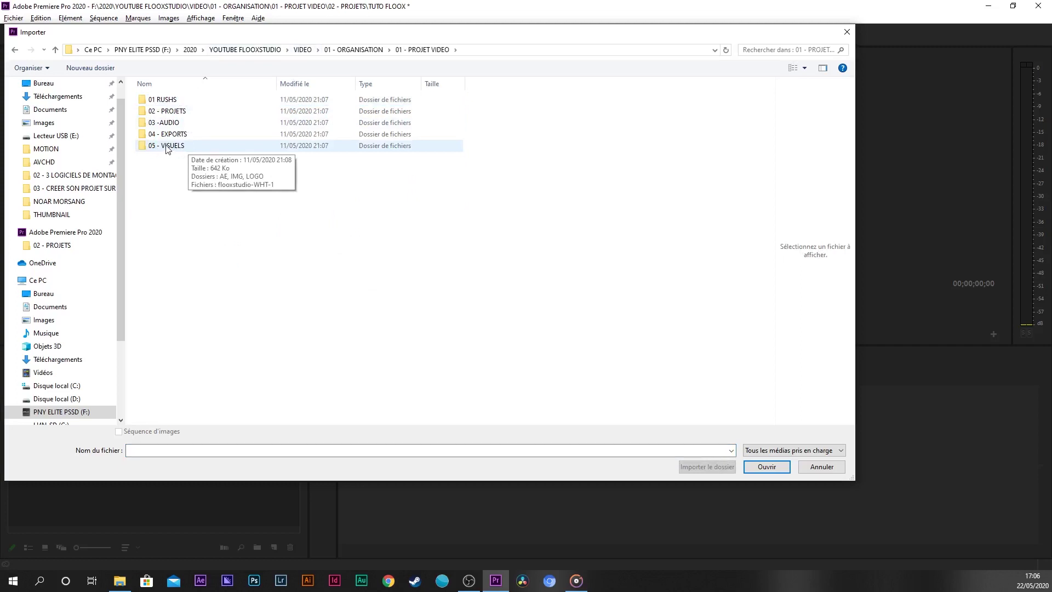
pyautogui.click(822, 467)
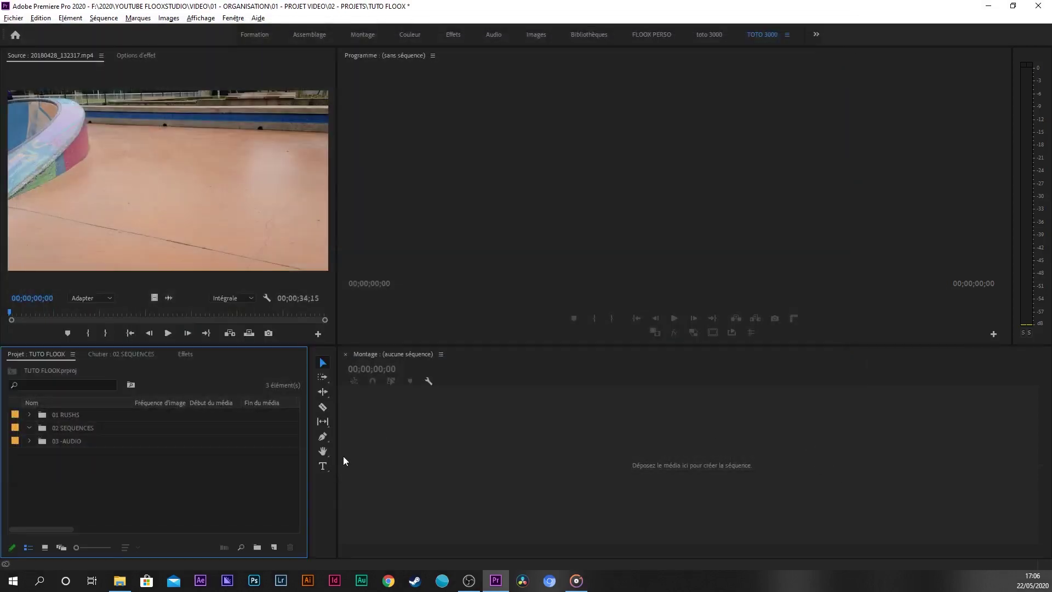
# - Import the 05 - VISUELS folder from File Explorer into the project and rename its bin 04 - VISUELS
pyautogui.hotkey('alt', 'Tab')
pyautogui.moveTo(881, 190); pyautogui.dragTo(122, 495)
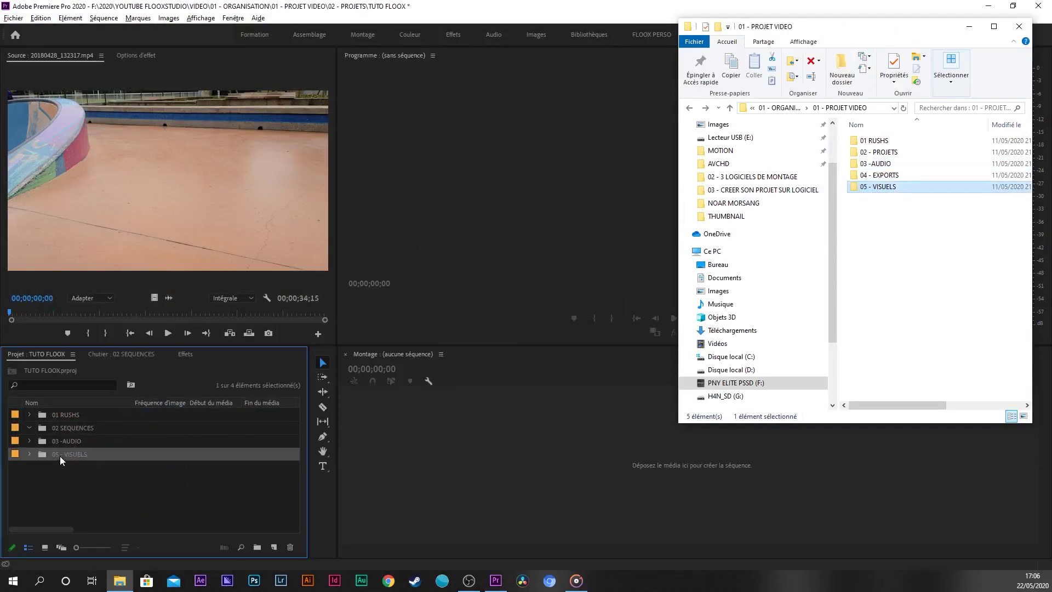
pyautogui.click(61, 456)
pyautogui.press('BackSpace')
pyautogui.write('4')
pyautogui.press('Return')
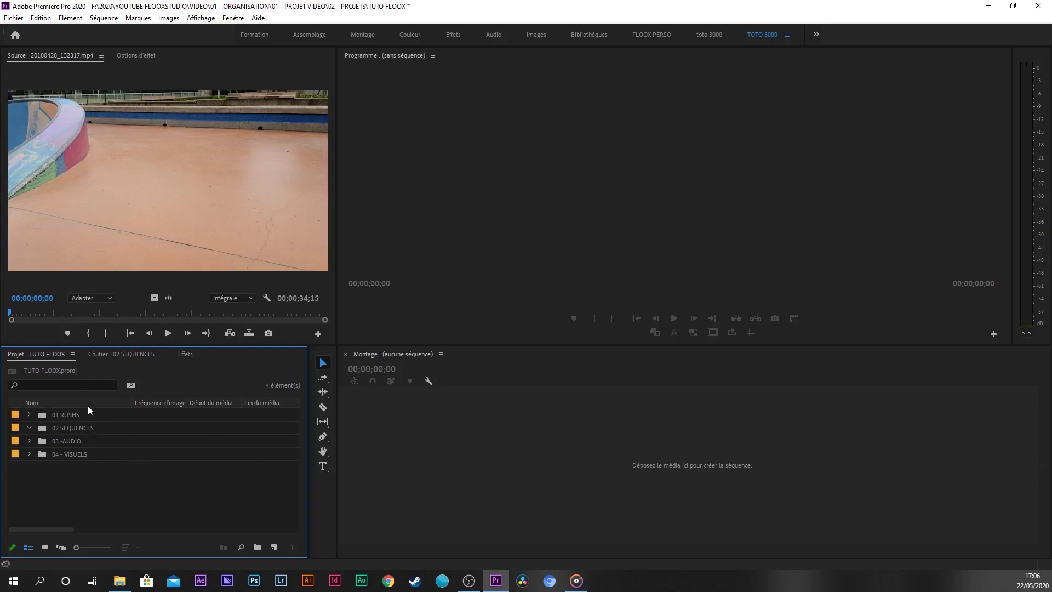
# - Review the four project bins one by one, from 01 RUSHS to 04 - VISUELS
pyautogui.click(74, 418)
pyautogui.press('Down')
pyautogui.press('Down')
pyautogui.press('Down')
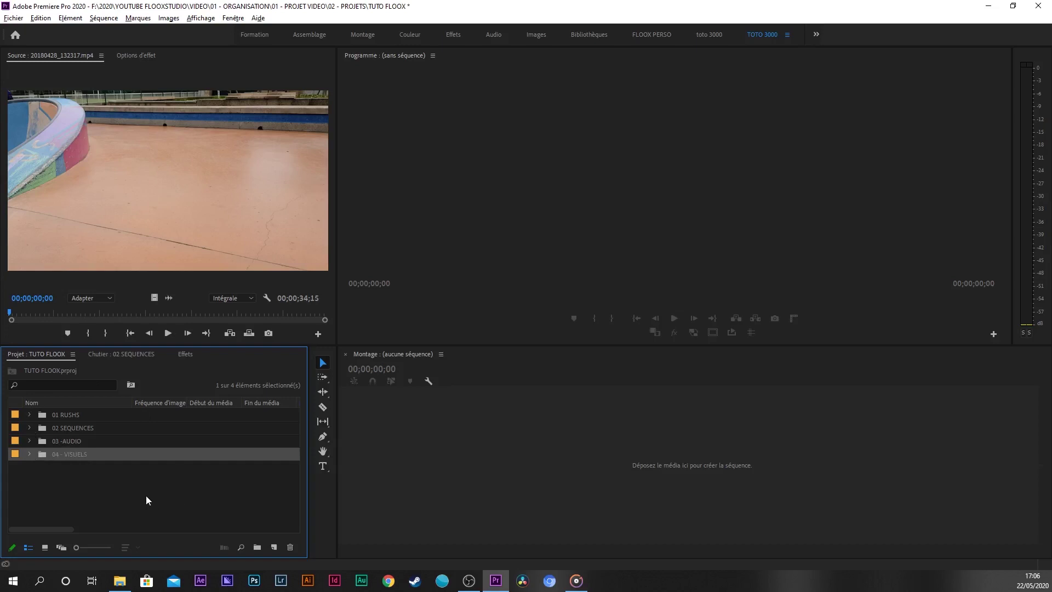
pyautogui.moveTo(89, 493)
pyautogui.mouseDown()
pyautogui.moveTo(51, 406)
pyautogui.moveTo(74, 494)
pyautogui.mouseUp()
pyautogui.click(67, 416)
pyautogui.click(71, 428)
pyautogui.click(71, 441)
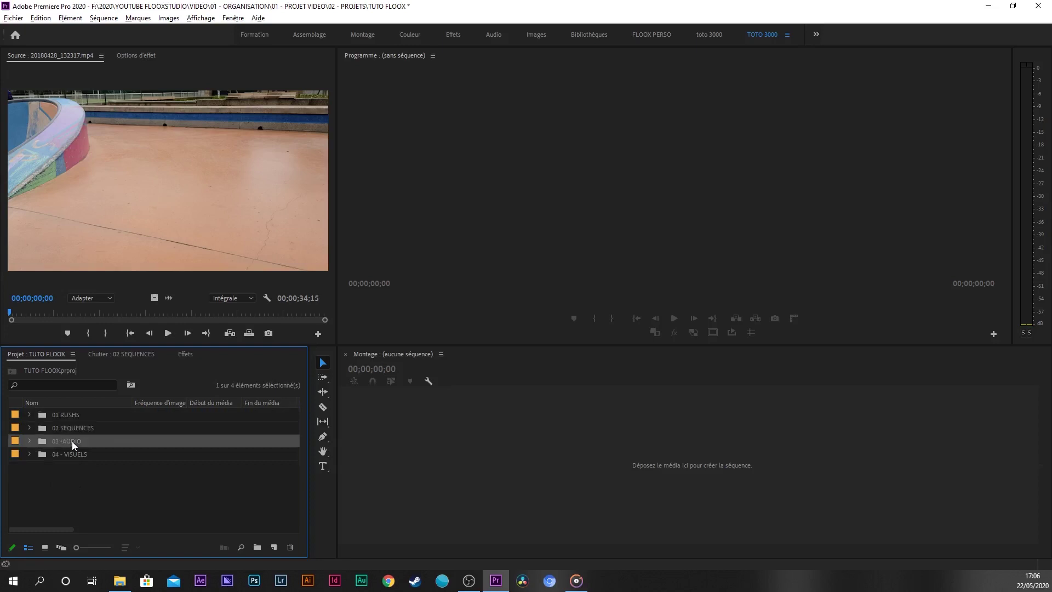
pyautogui.click(74, 454)
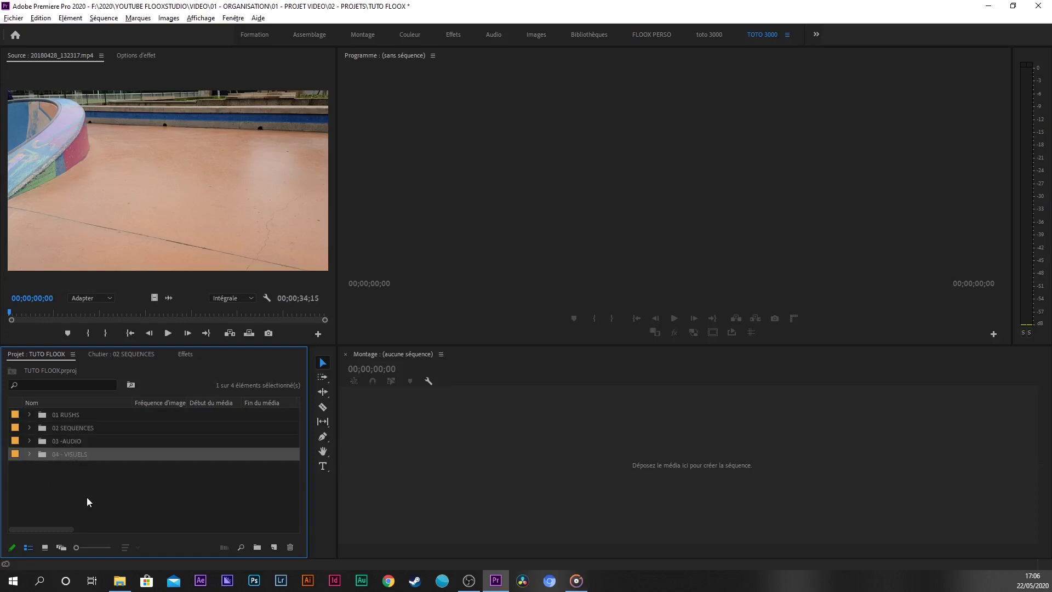
pyautogui.click(87, 500)
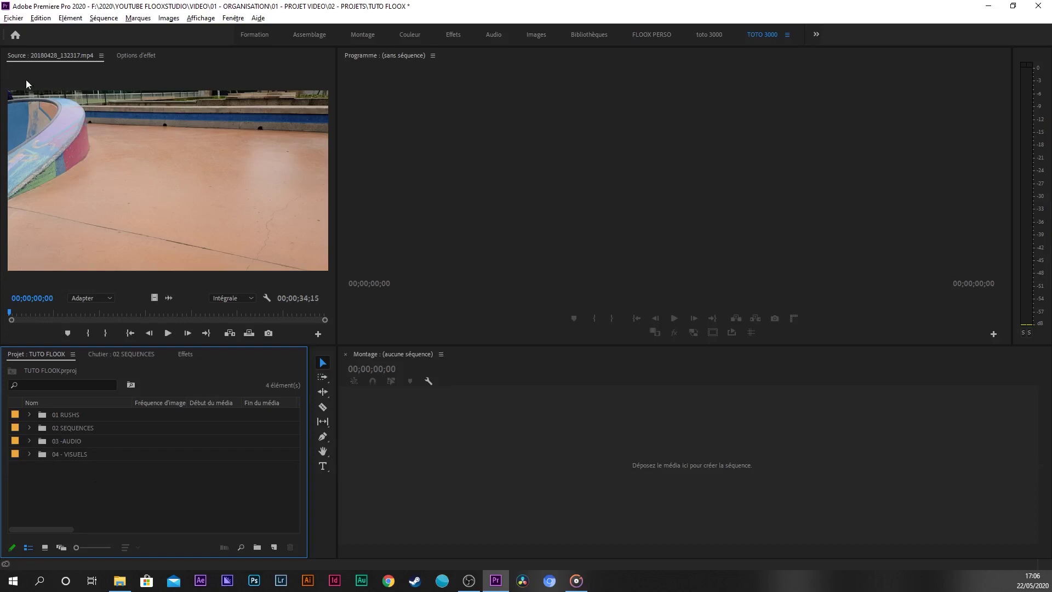
# - Show the effect options of the source clip 20180428_132317.mp4 and clear the bin selection in the project
pyautogui.click(143, 55)
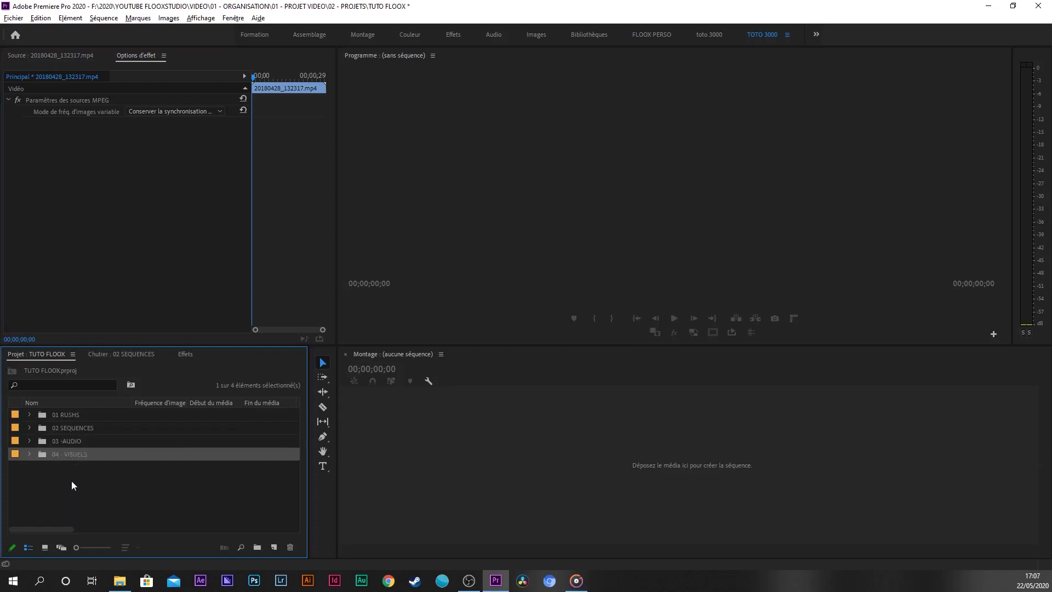
pyautogui.moveTo(72, 485); pyautogui.dragTo(36, 436)
pyautogui.click(43, 499)
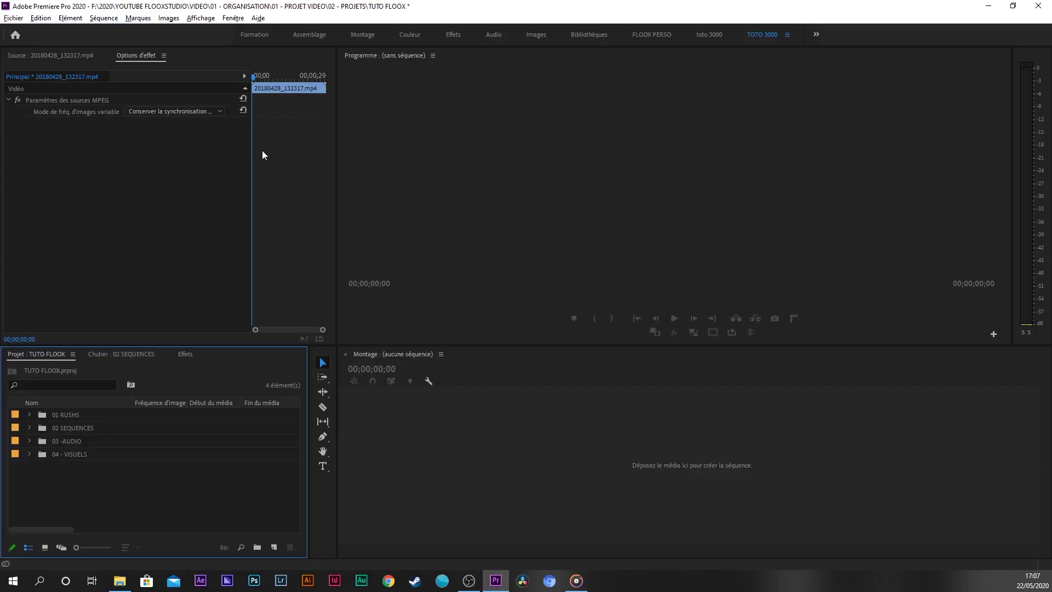
# - Save the TUTO FLOOX project
pyautogui.click(9, 18)
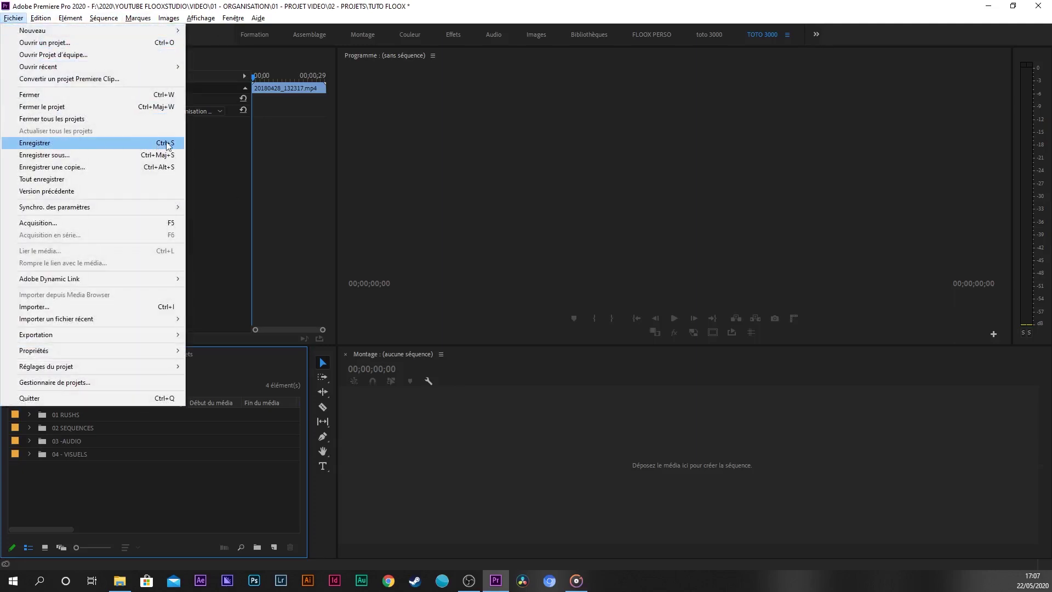
pyautogui.click(40, 144)
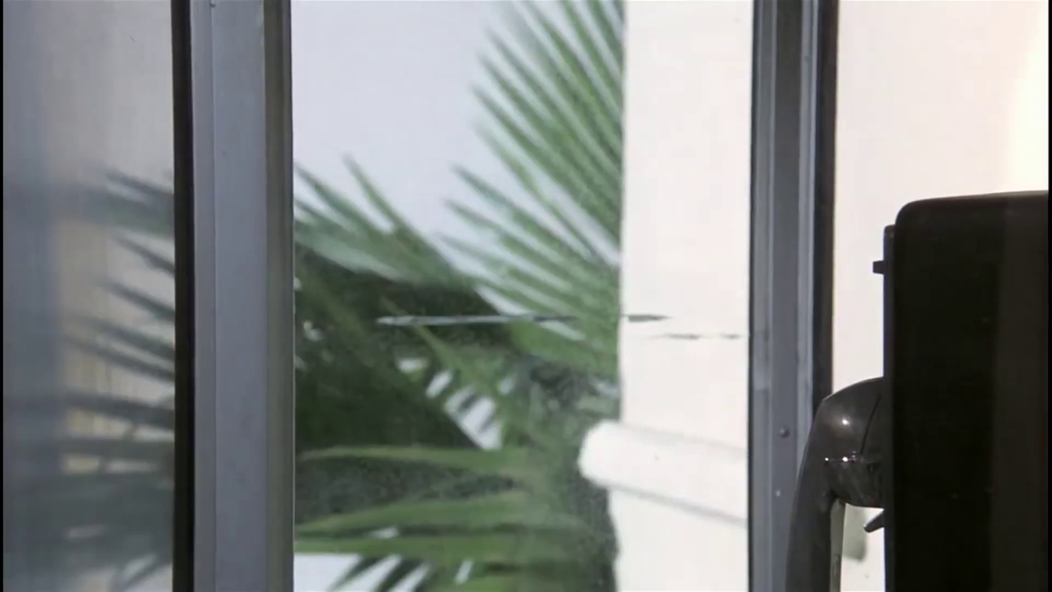